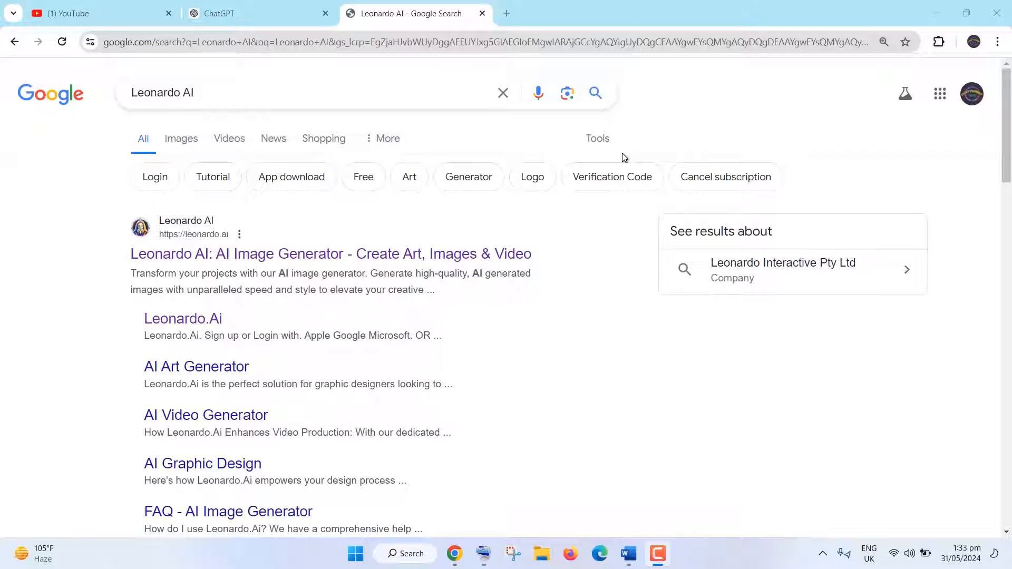
Step: Open the Leonardo AI website from the search results and go to its Image Generation tool
left_click(420, 255)
left_click(438, 255)
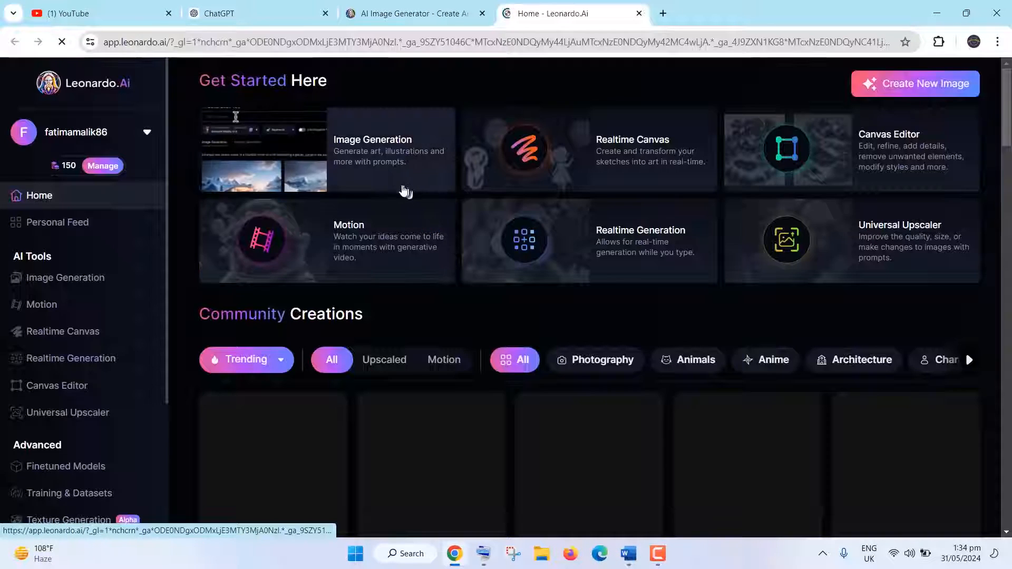
left_click(391, 188)
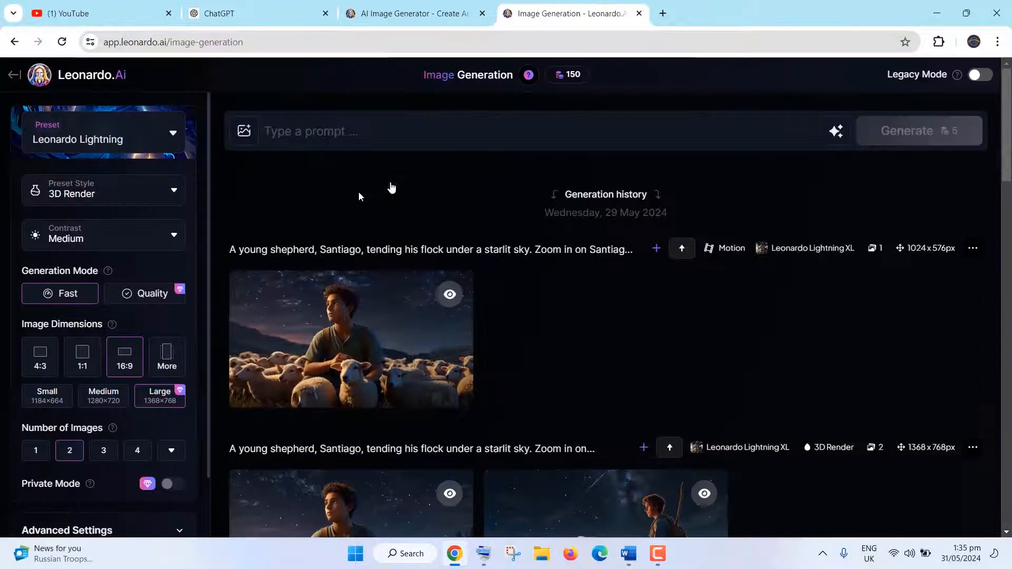
Step: Generate 1:1 images from the prompt "A scary story YouTube channel logo" and download the flaming box logo
left_click(78, 356)
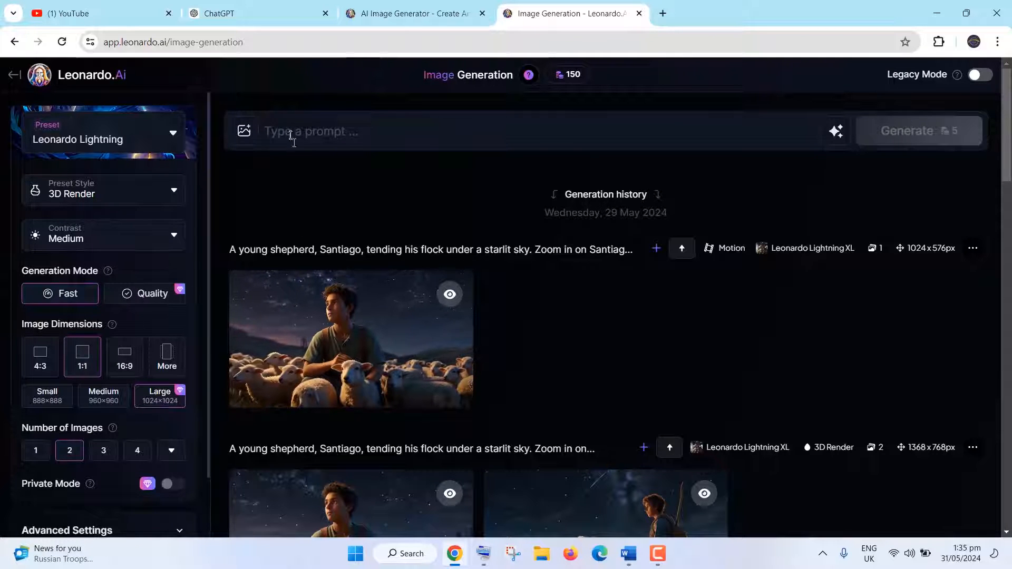
left_click(285, 125)
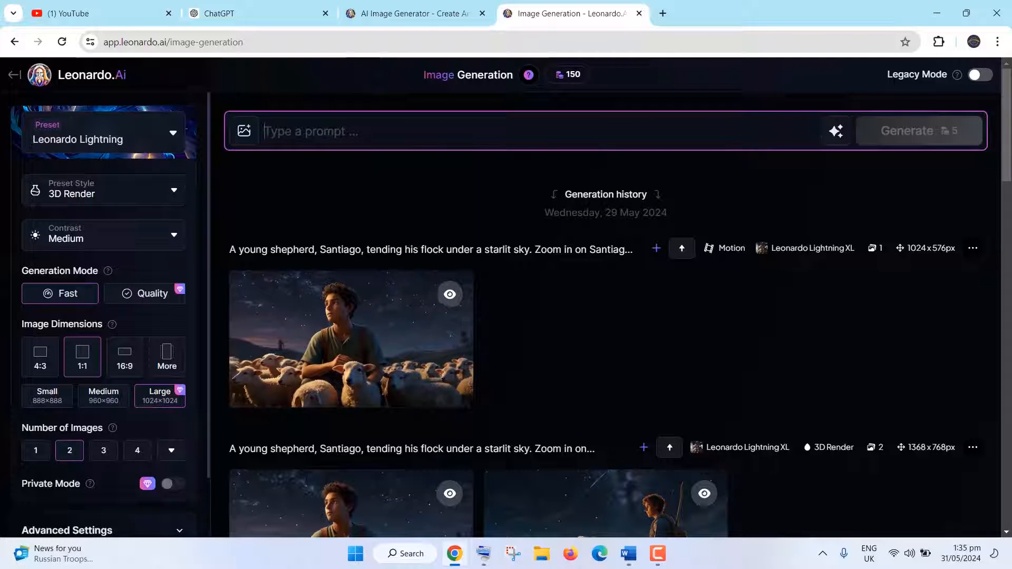
type("A scary story YouTube channel logo")
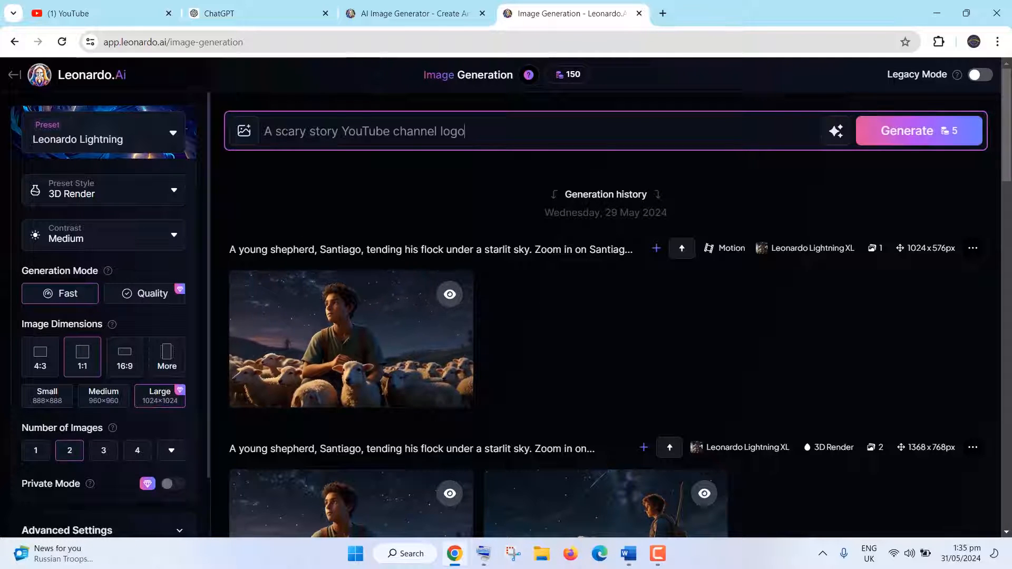
left_click(905, 129)
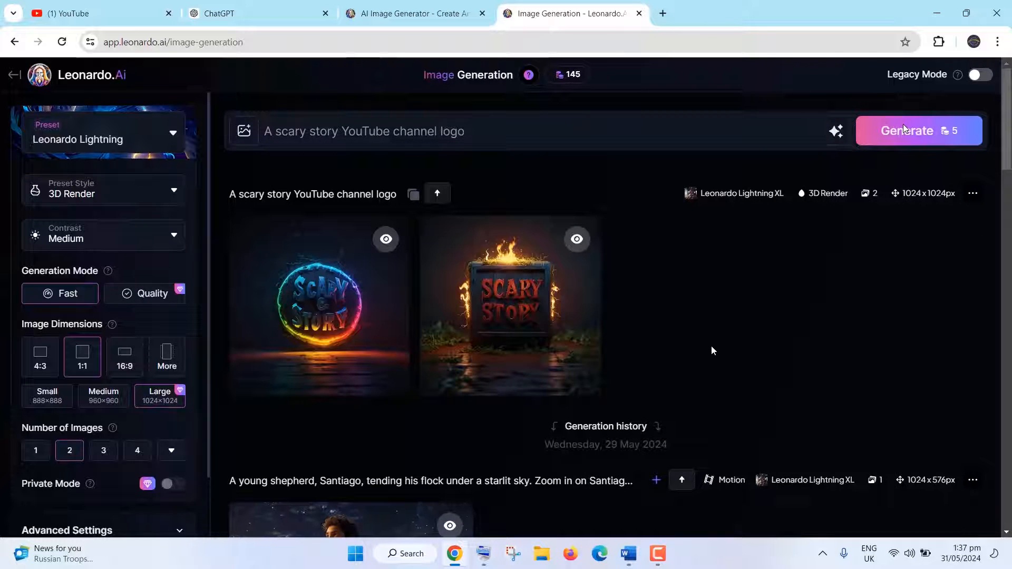
mouse_move(543, 308)
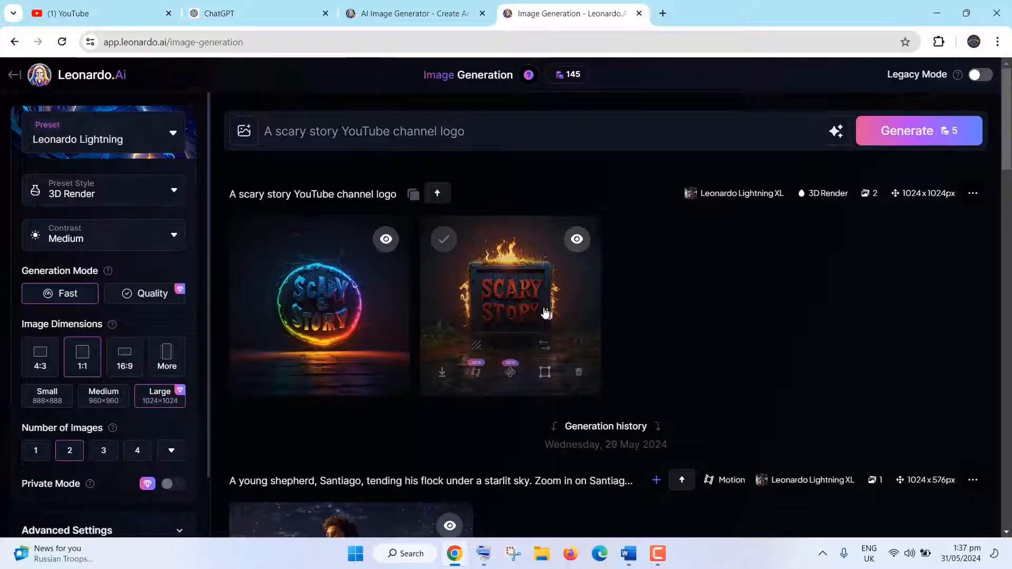
left_click(443, 375)
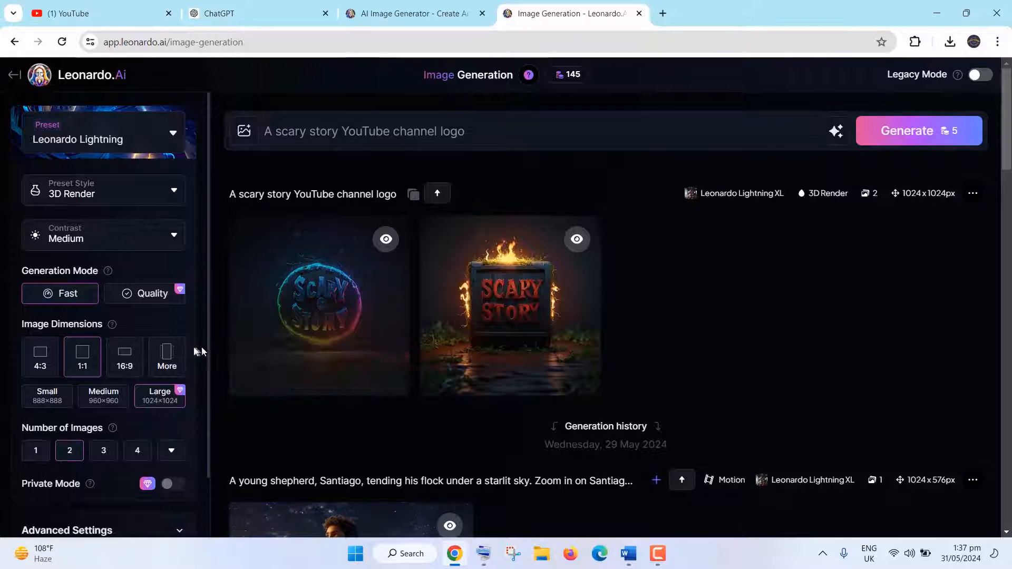
Step: Generate 16:9 images from the prompt "A scary story YouTube channel banner." and download the one with the lantern-lit door
left_click(136, 362)
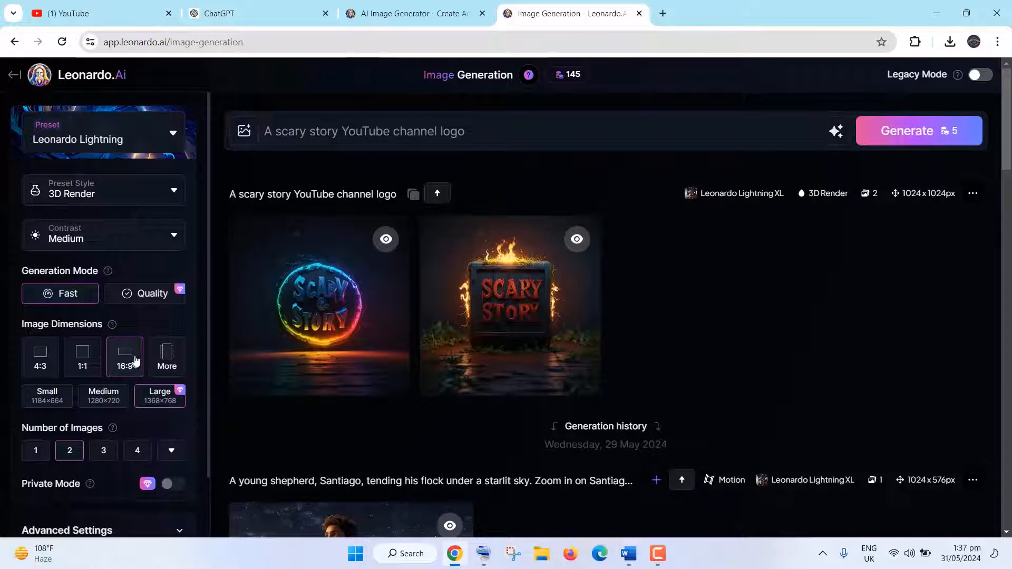
left_click(407, 132)
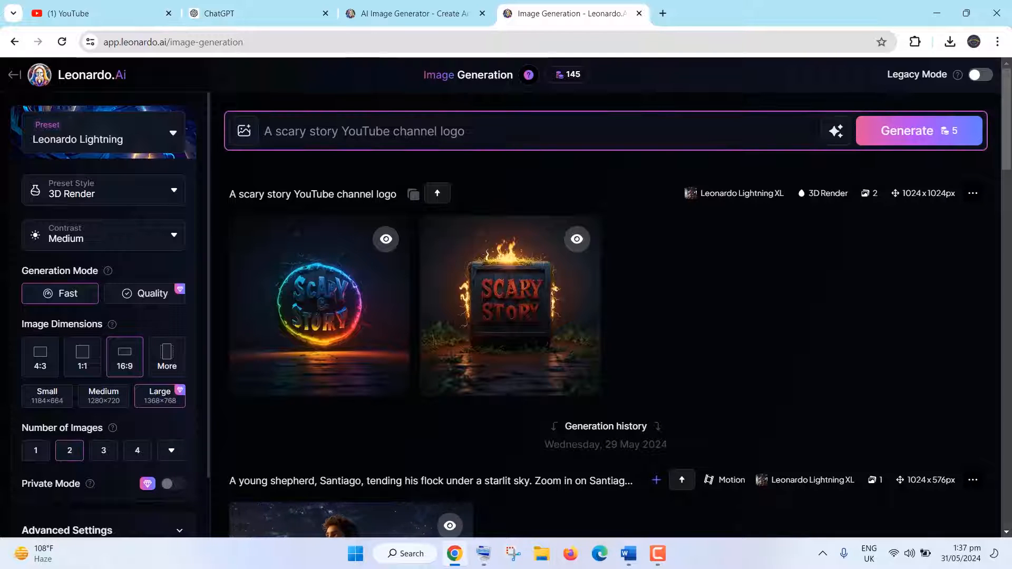
triple_click(407, 131)
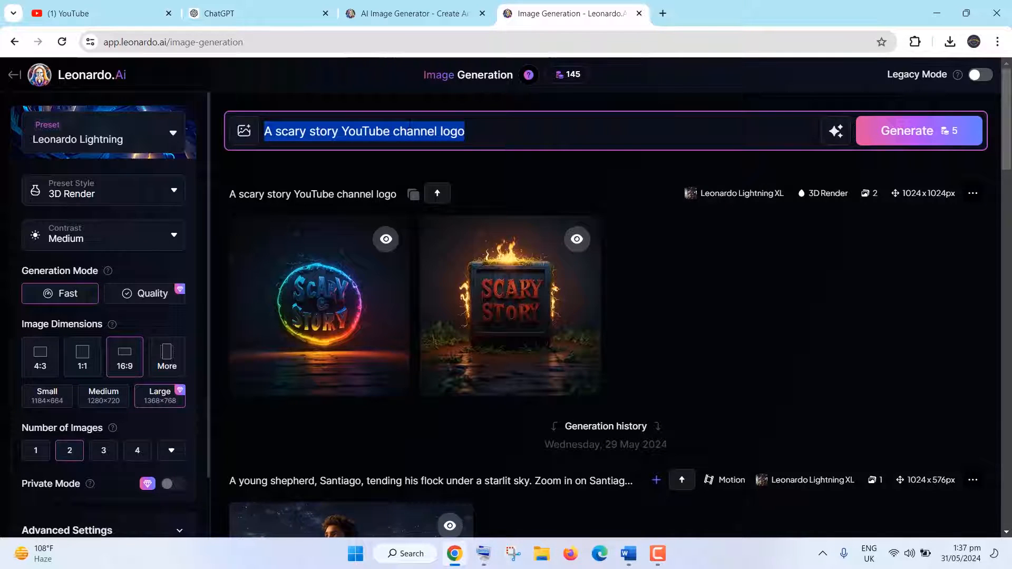
type("A scary story YouTube channel banner.")
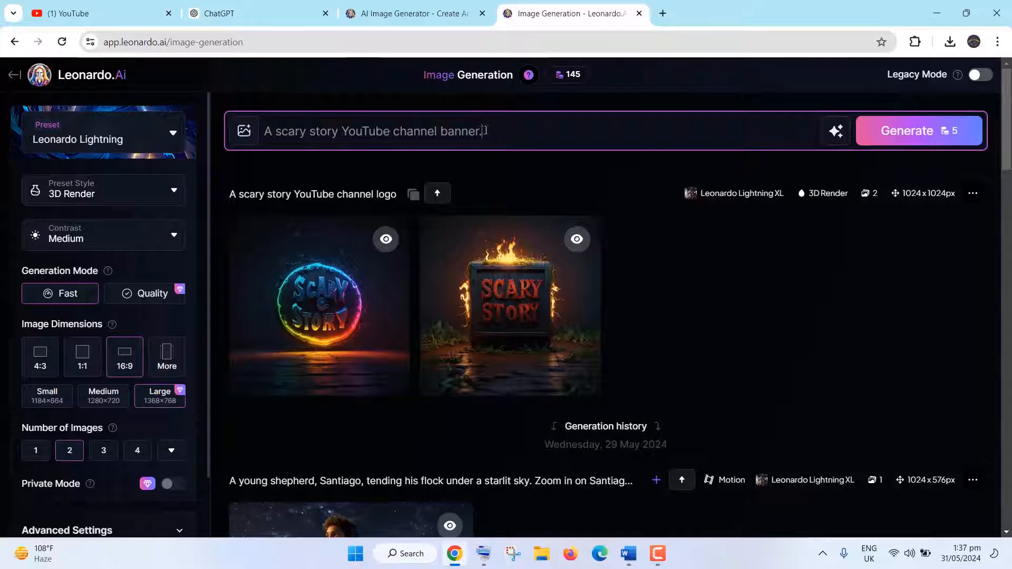
left_click(922, 141)
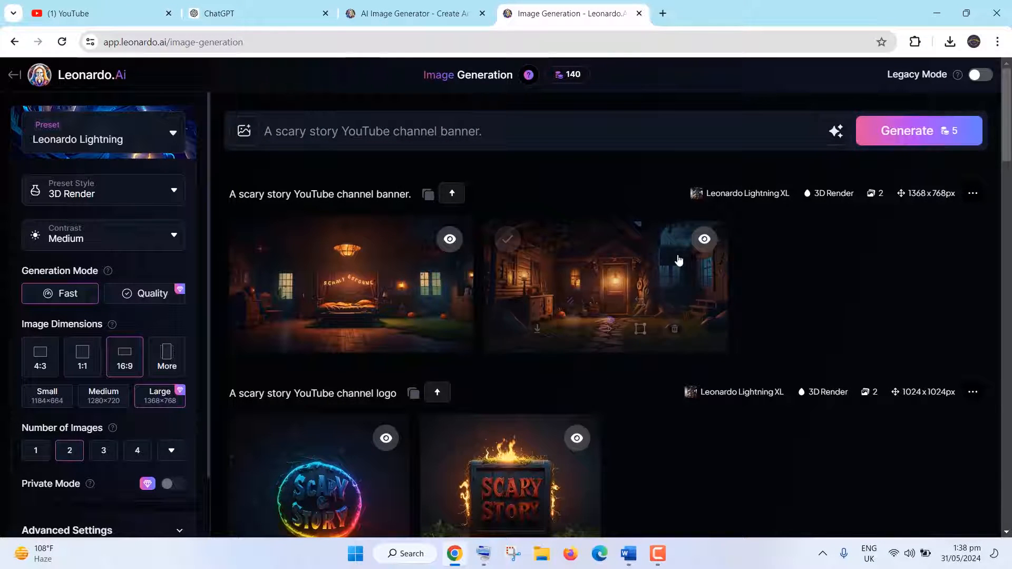
left_click(537, 332)
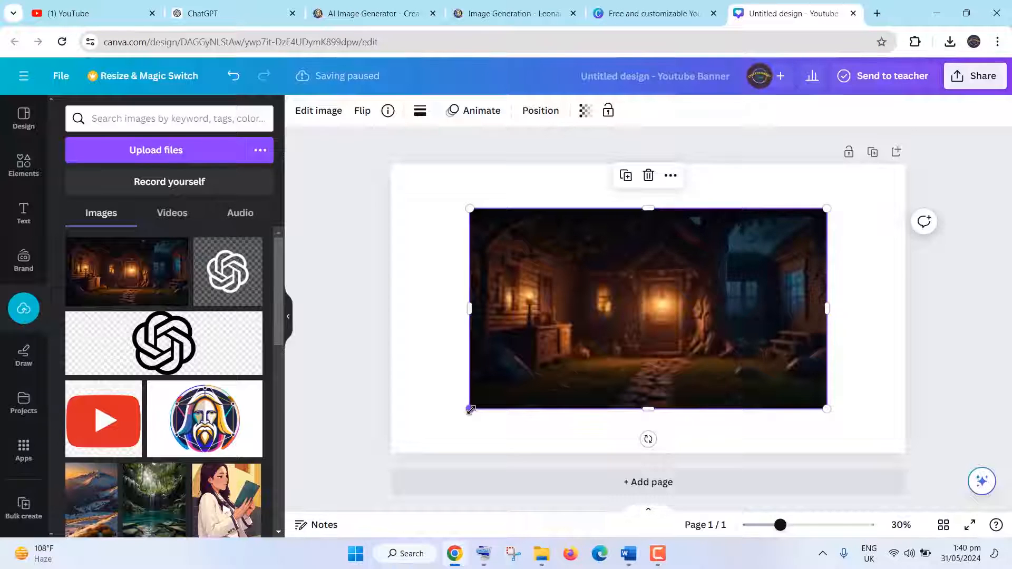
Step: In the Canva YouTube banner design, enlarge the night house image from opposite corners to cover the whole page
left_click_drag(467, 409, 391, 452)
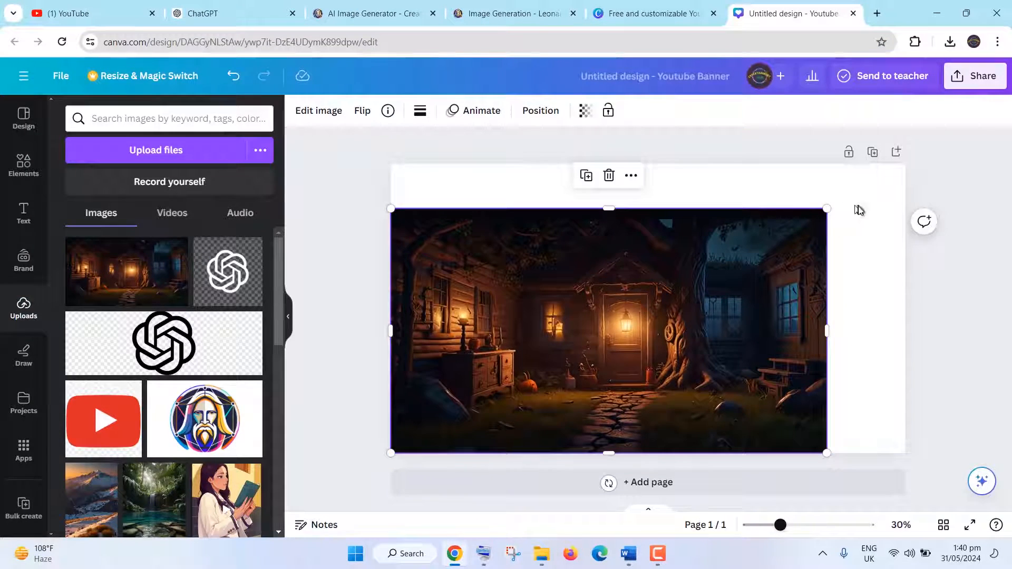
left_click_drag(825, 211, 915, 170)
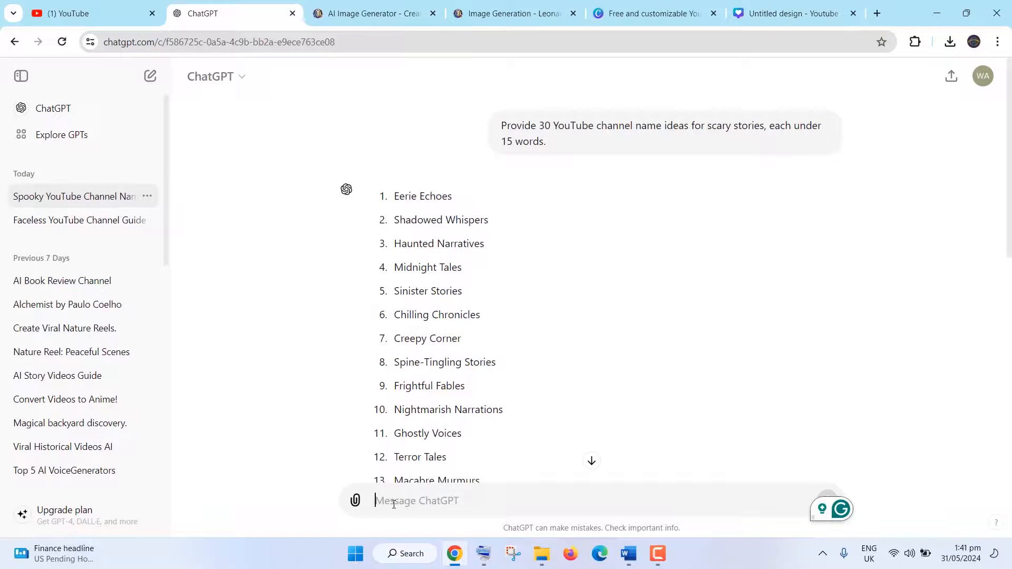
Step: Ask ChatGPT to "Write a 1,000-word creepy horror story about a haunted forest and missing hikers."
type("Write a 1,000-word creepy horror story about a haunted forest and missing hikers.")
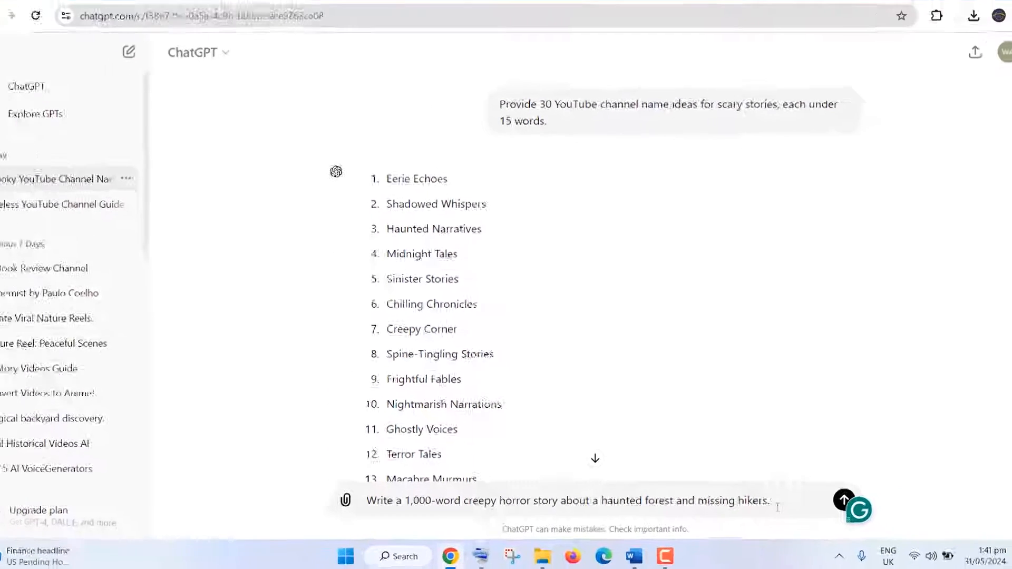
key("Return")
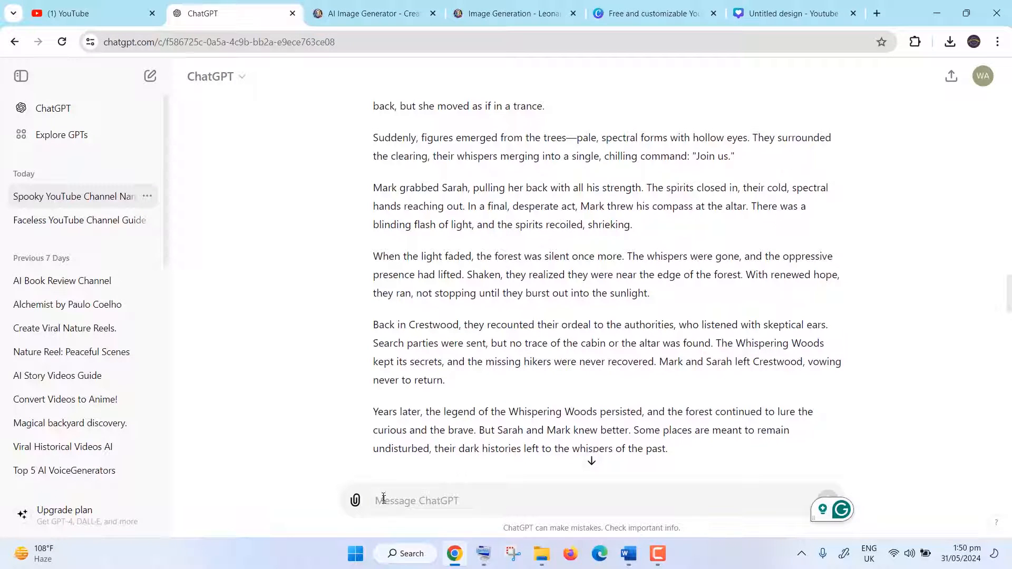
Step: Tell ChatGPT "I want to generate AI images for various scenes in this story. Can you provide hints for each scene?"
left_click(384, 500)
type("I want to generate AI images for various scenes in this story. Can you provide hints for each scene?")
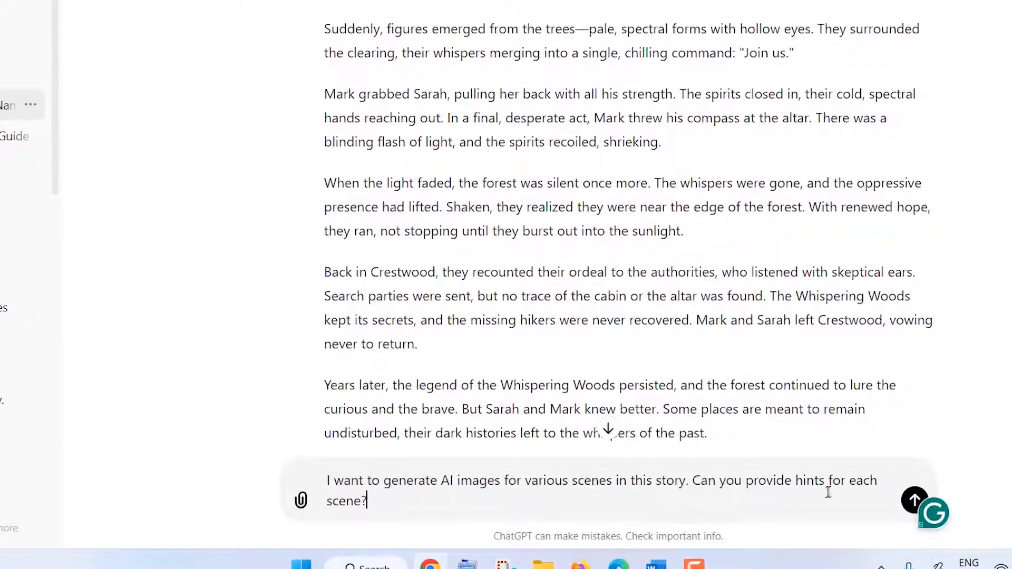
key("Return")
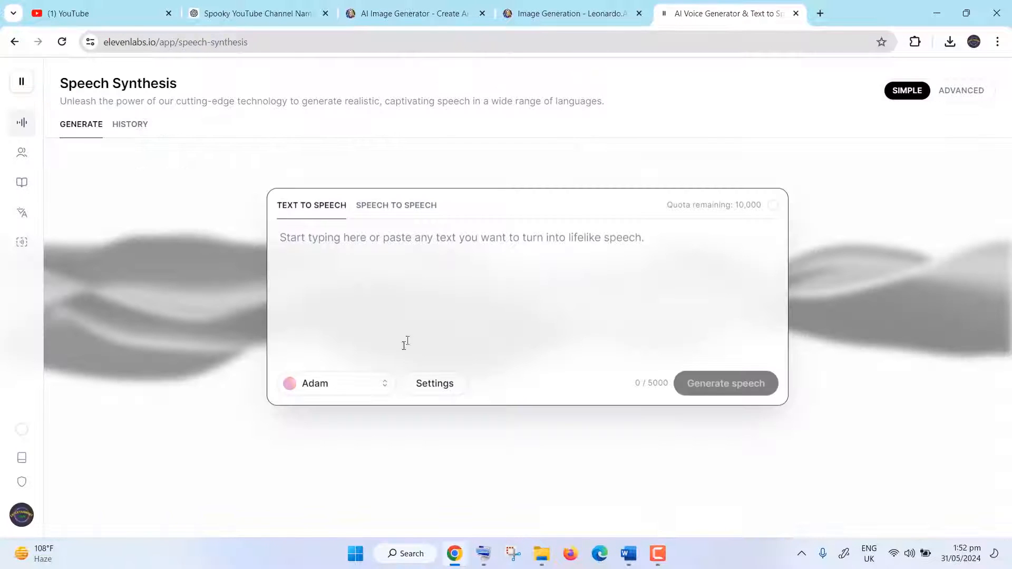
left_click(385, 387)
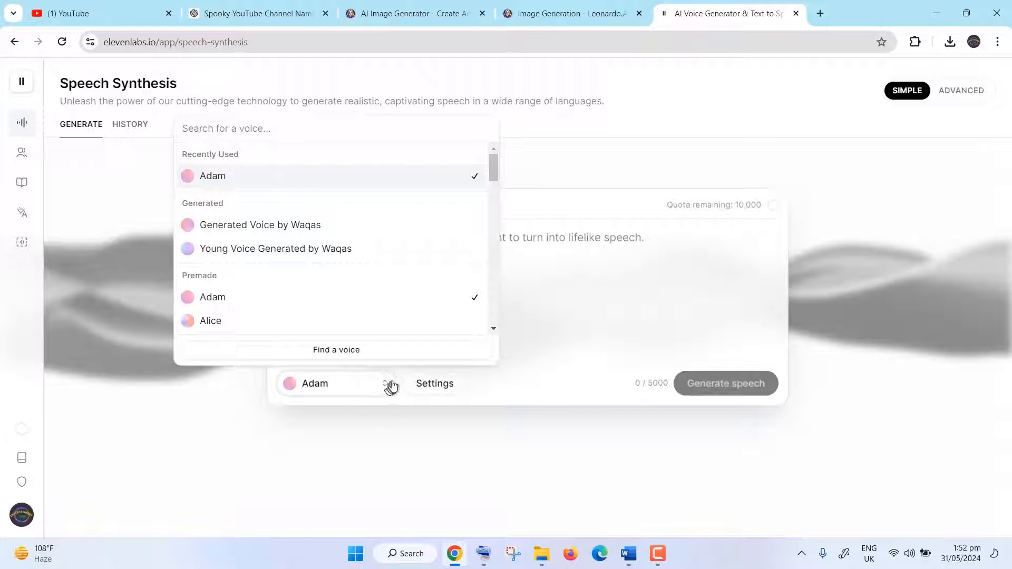
left_click(389, 420)
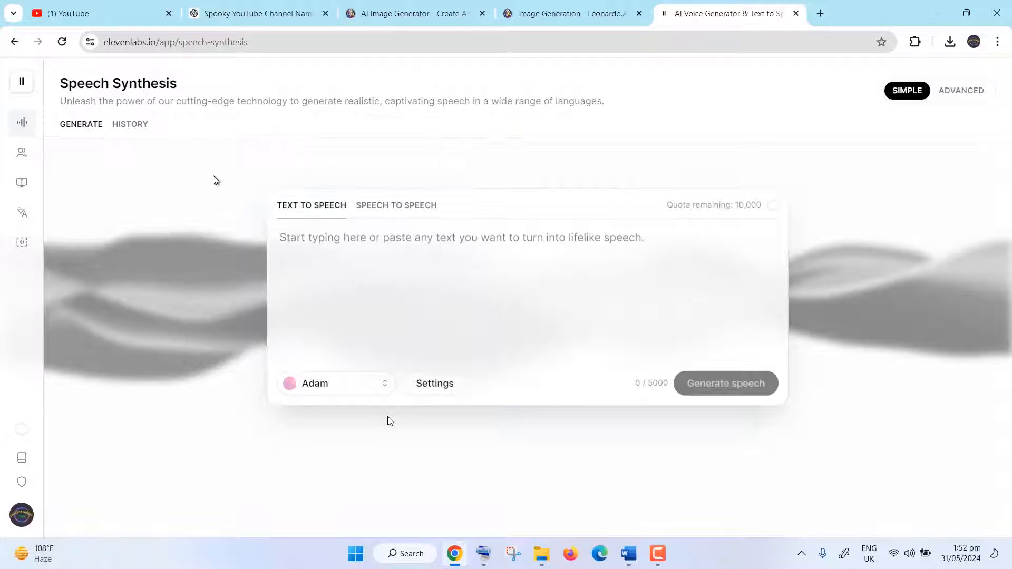
Step: Copy the full horror story from ChatGPT and activate the text-to-speech input in ElevenLabs for it
left_click(234, 16)
scroll(320, 246, "down", 10)
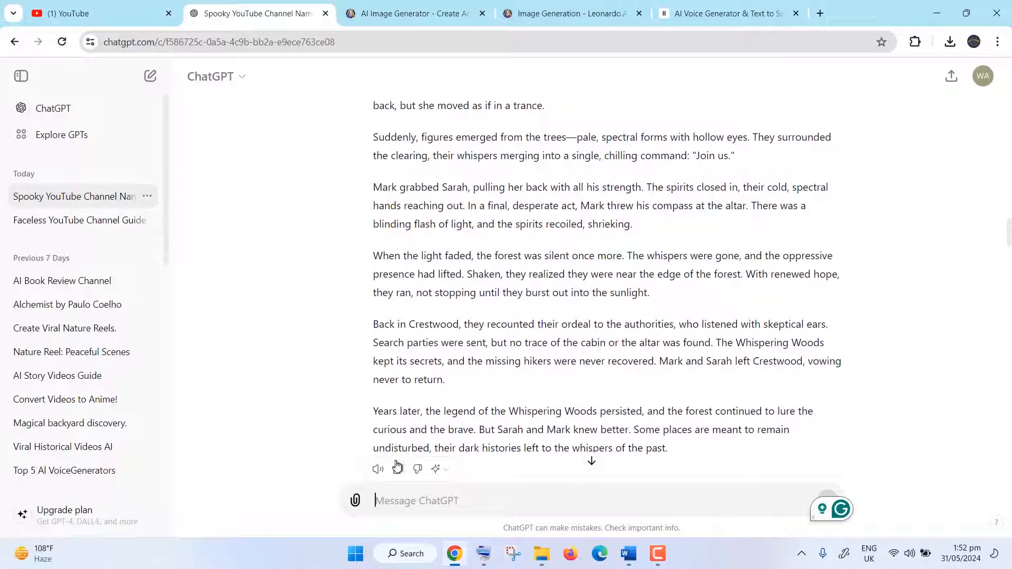
left_click(399, 470)
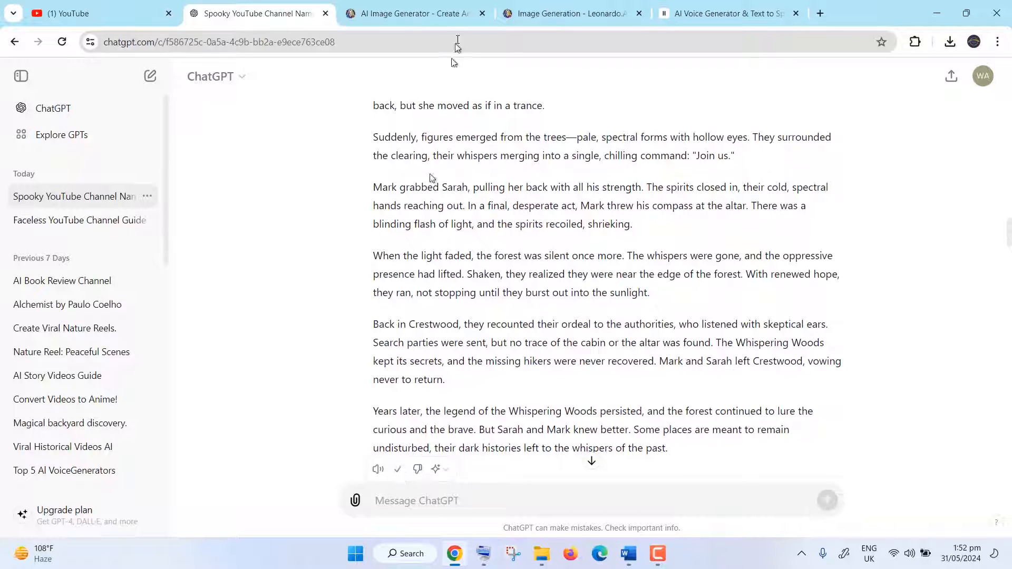
left_click(728, 13)
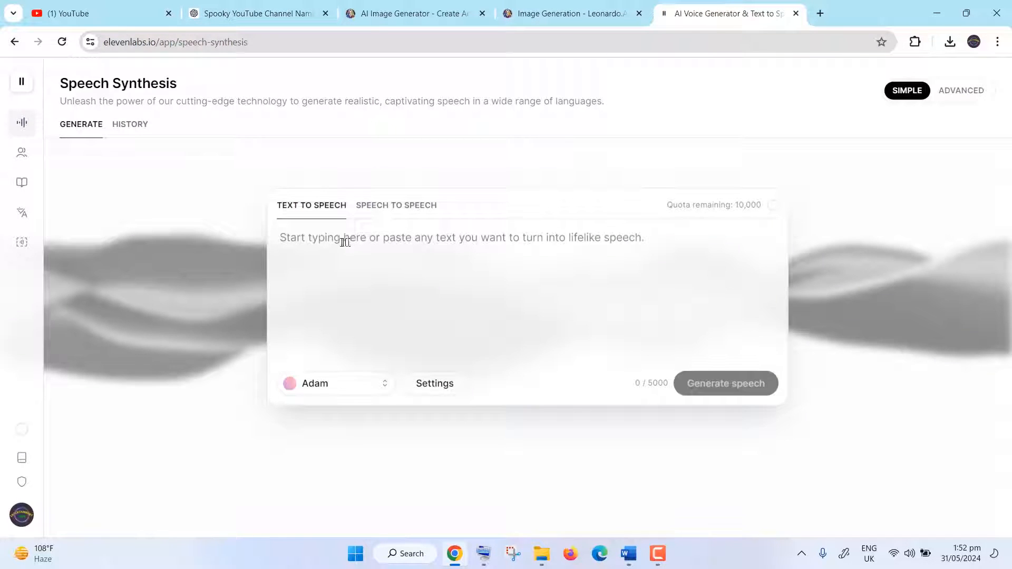
left_click(338, 241)
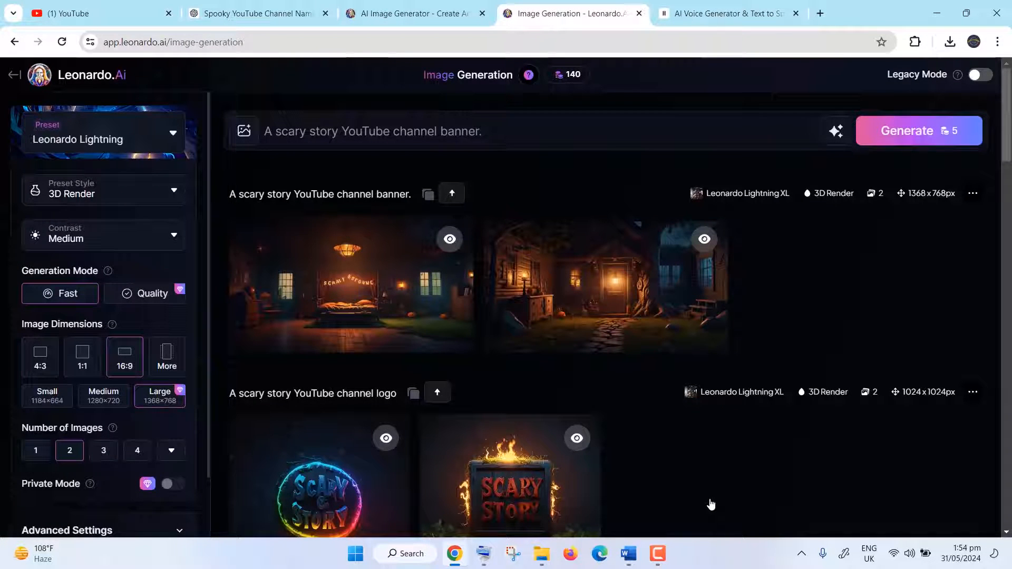
Step: Insert the "Introduction to the Legend" scene hint from ChatGPT into the Leonardo prompt and generate 16:9 images
left_click(255, 6)
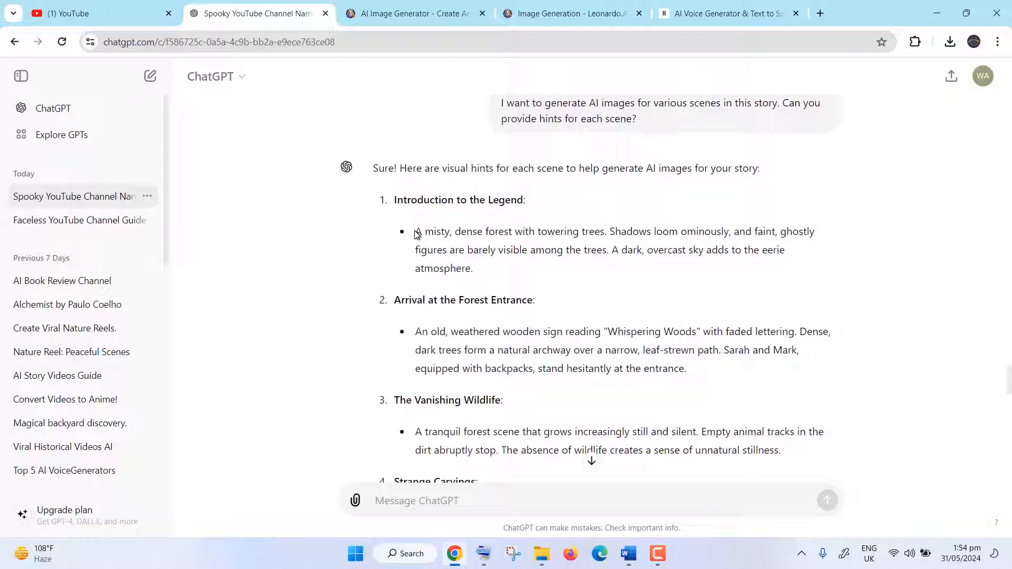
left_click_drag(417, 234, 489, 270)
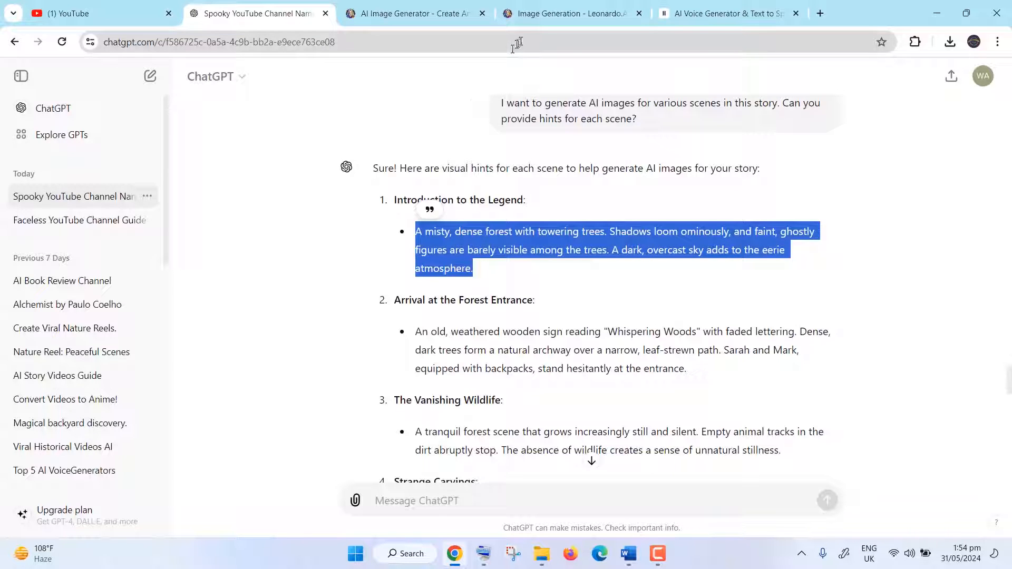
left_click(542, 17)
left_click(374, 132)
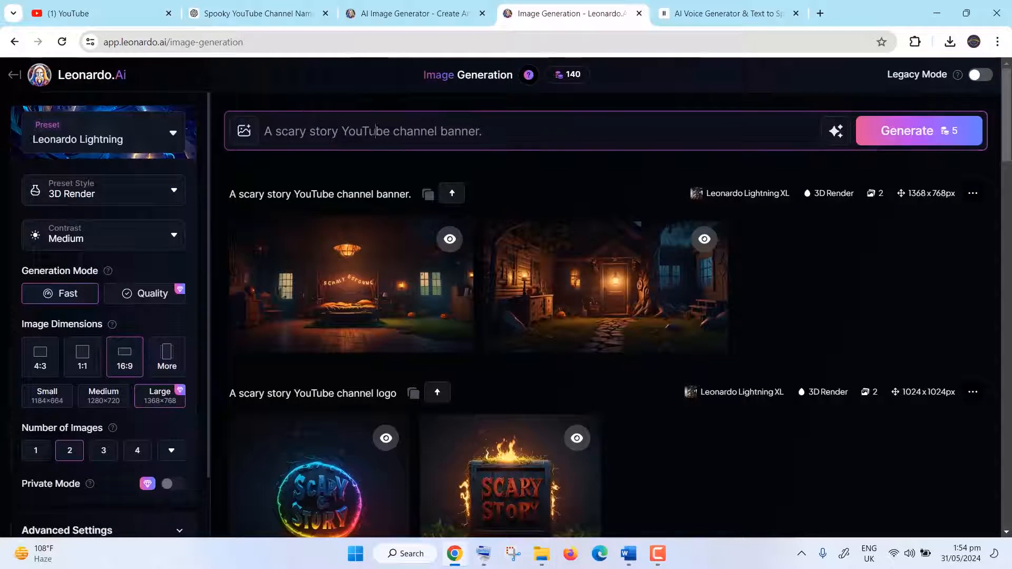
key("ctrl+v")
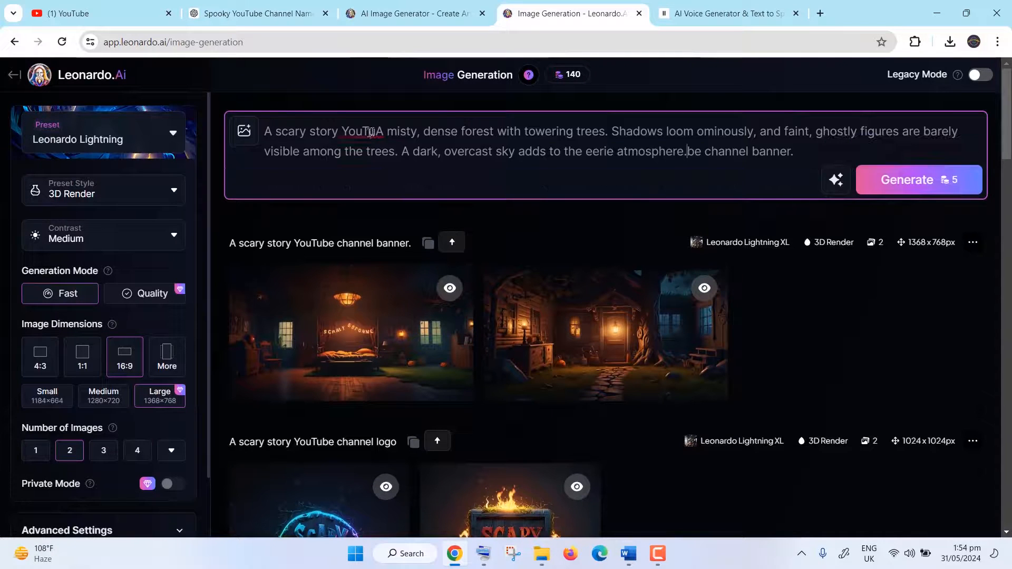
left_click(871, 186)
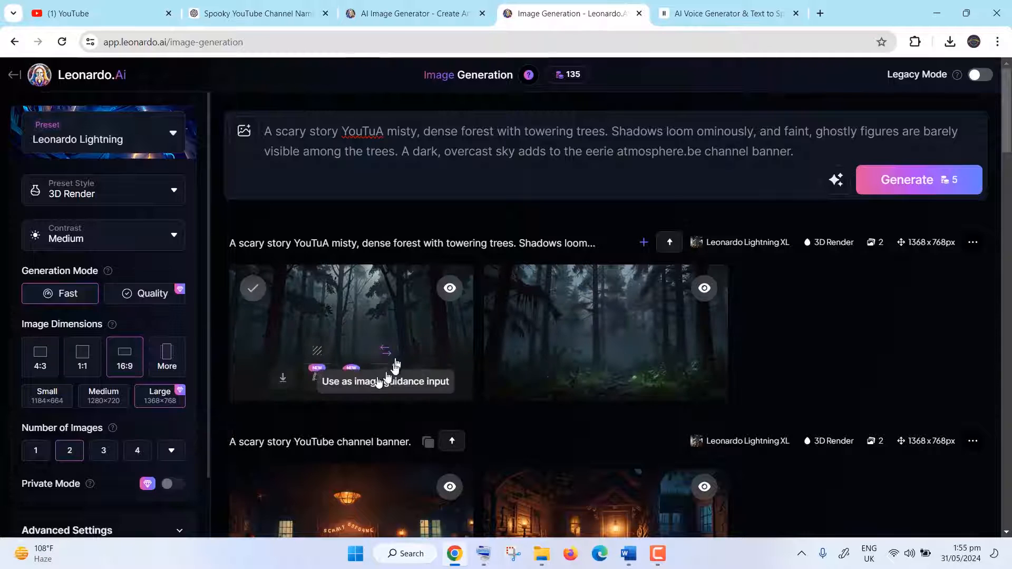
Step: Generate a motion video from the first misty forest image and open the resulting clip
left_click(316, 377)
left_click(521, 464)
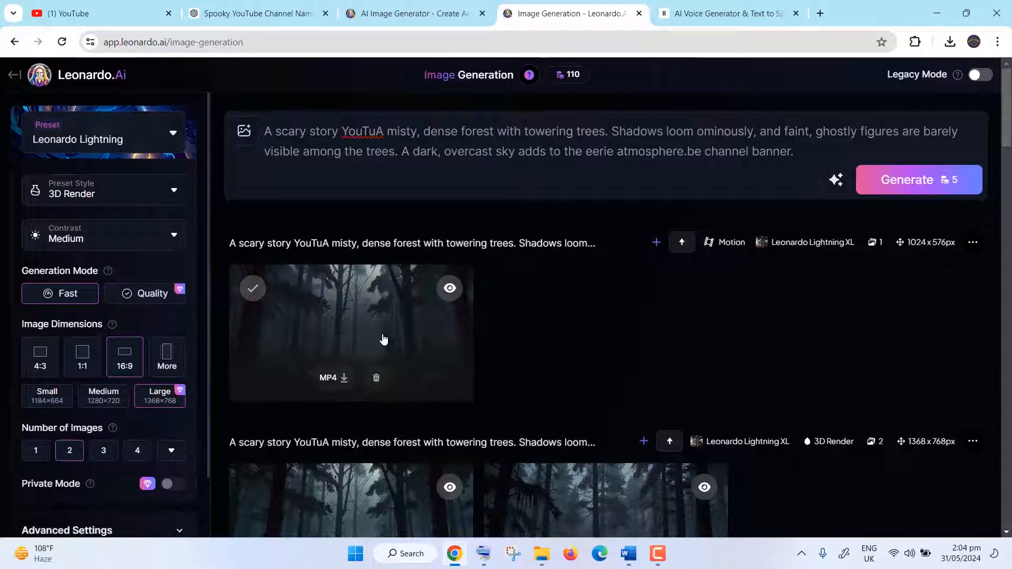
left_click(384, 339)
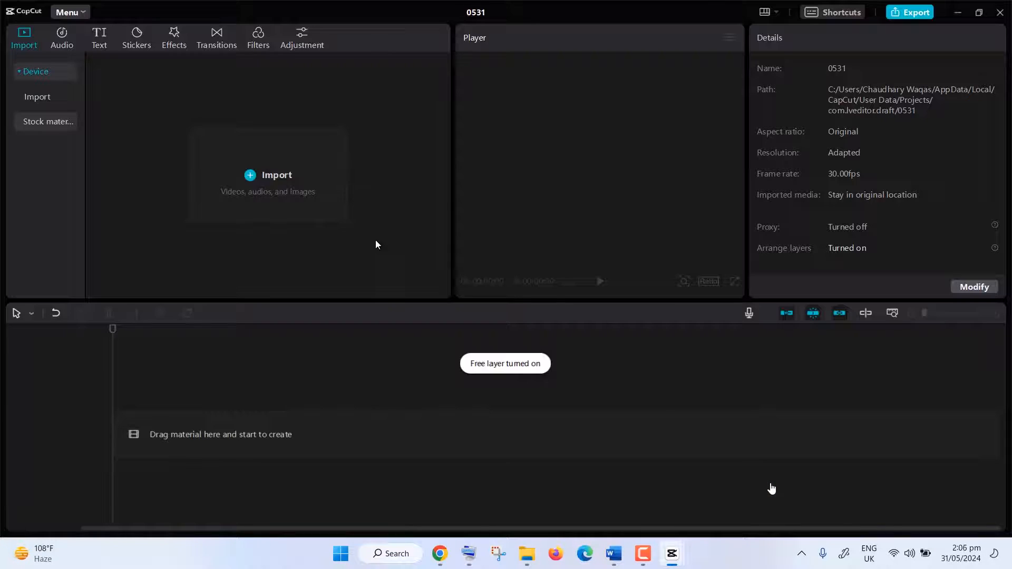
Step: Import the misty forest MP4 clip into the CapCut project 0531
left_click(291, 174)
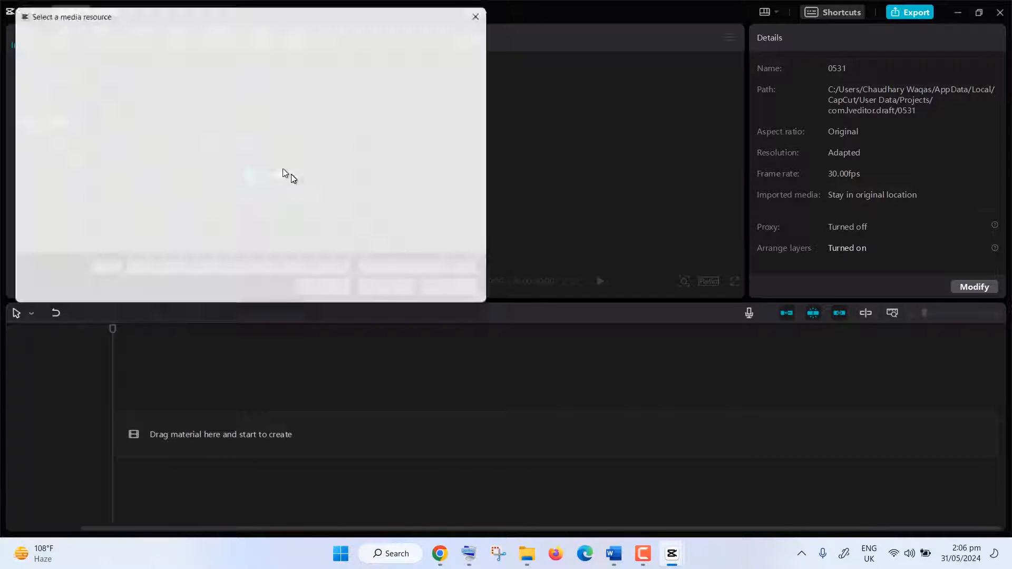
left_click(390, 294)
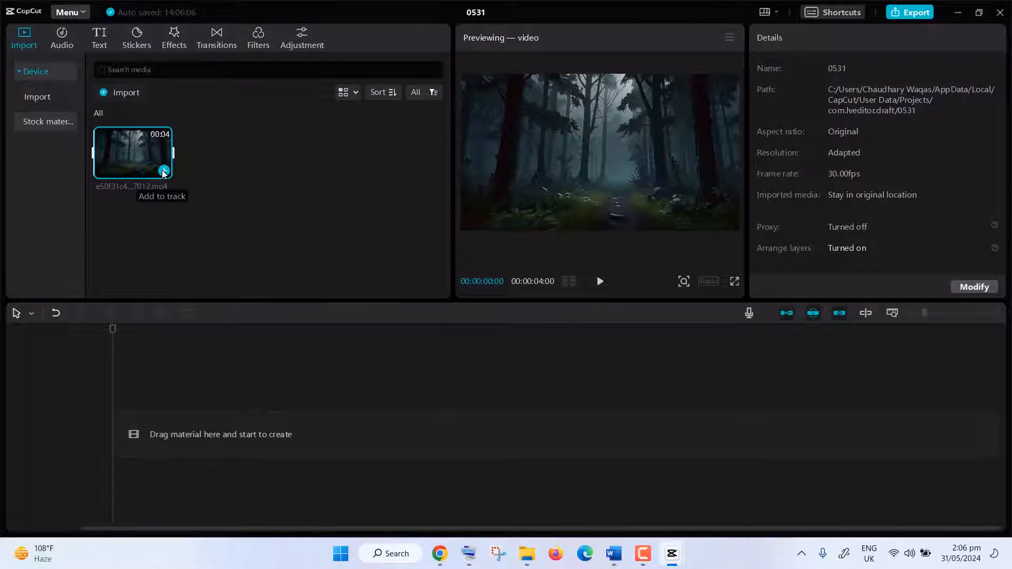
Step: Add the misty forest clip to the timeline and search the music library for "horror background music"
left_click(163, 172)
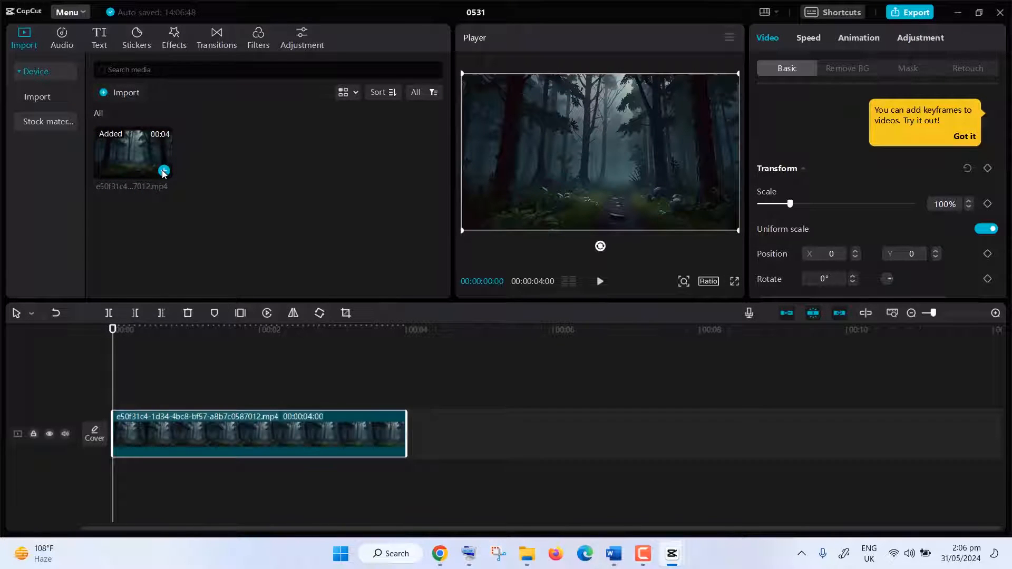
left_click(64, 41)
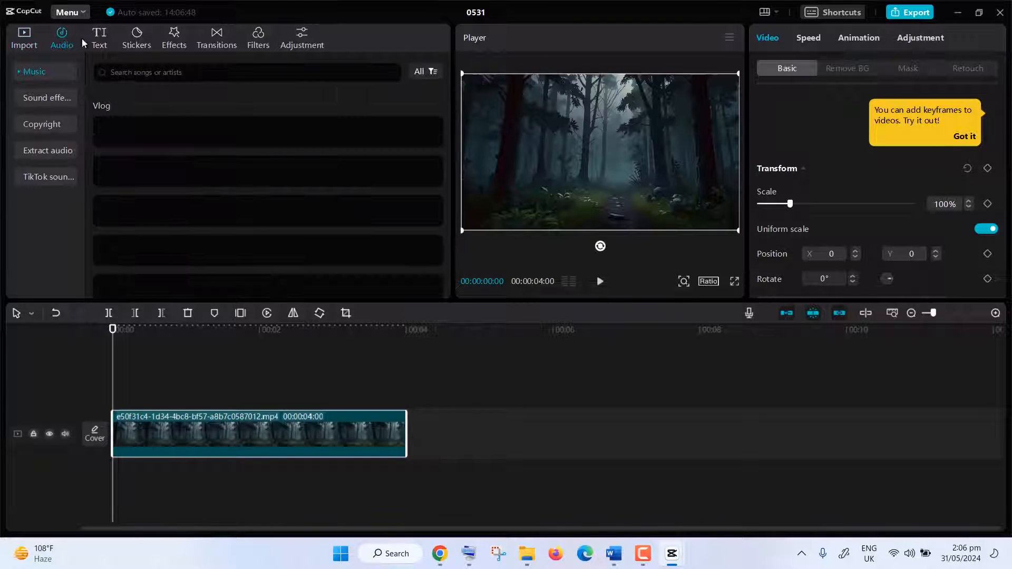
key("ctrl+v")
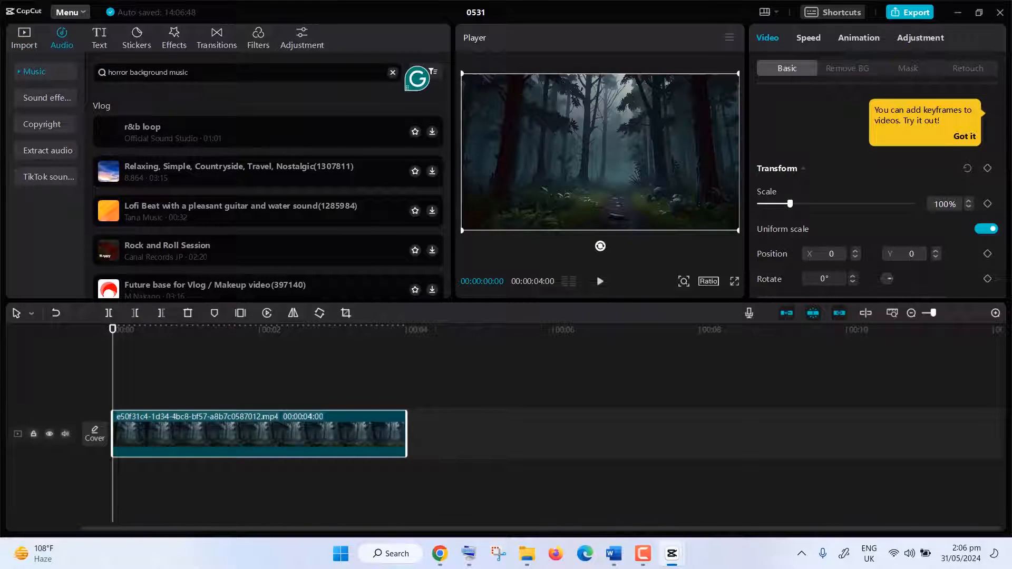
key("Return")
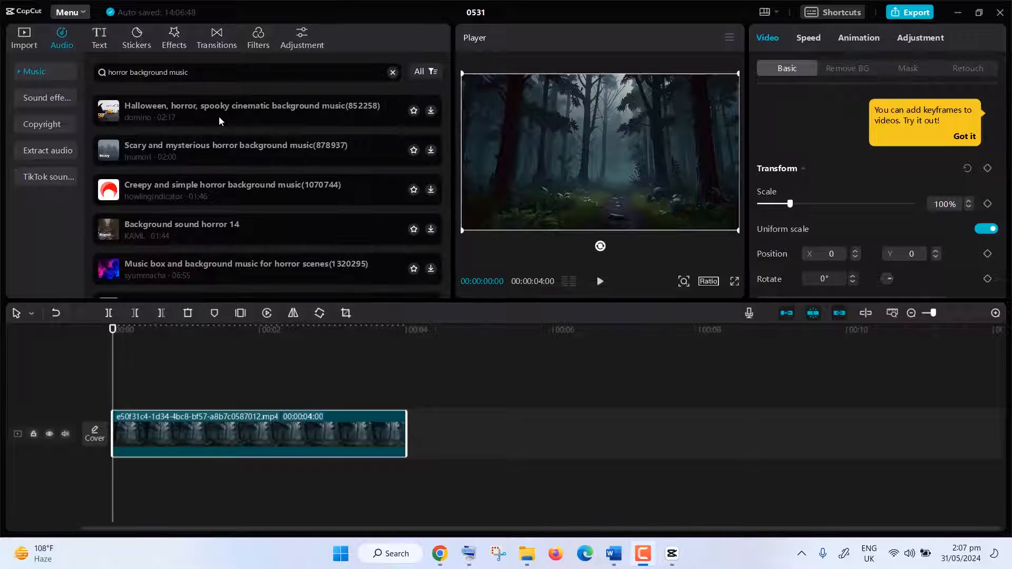
Step: Place the "Halloween, horror, spooky cinematic background music" track beneath the forest clip and open the full-screen preview
left_click(431, 112)
left_click_drag(432, 114, 146, 478)
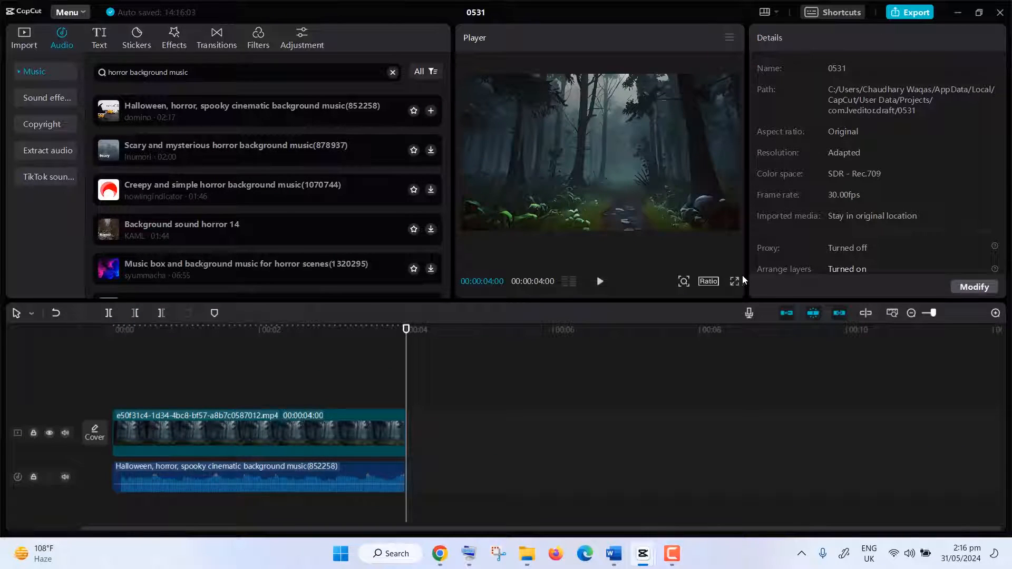
left_click(735, 282)
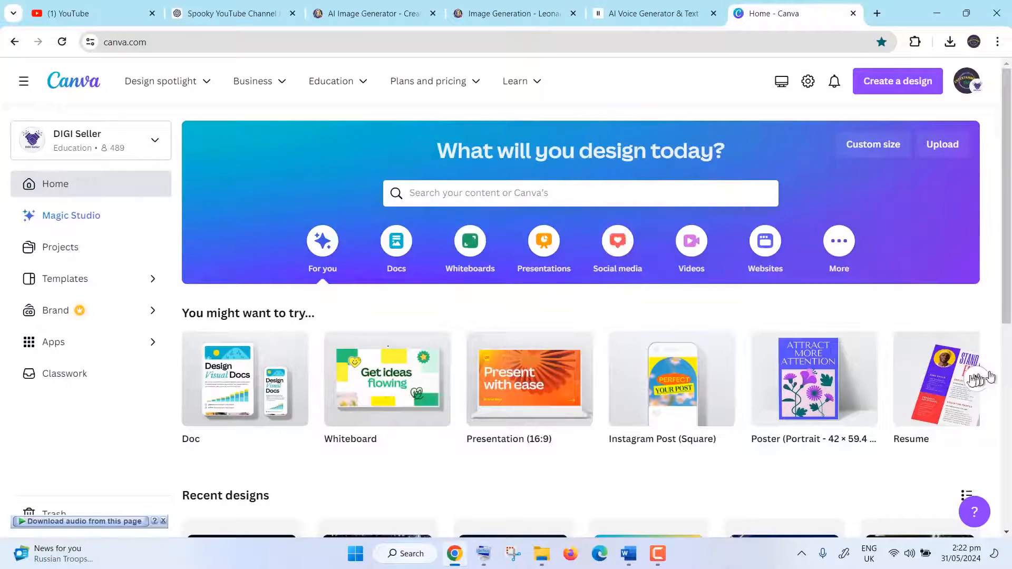
Step: Switch to Canva, create a YouTube Thumbnail design and fill it with the uploaded misty forest image
left_click(977, 379)
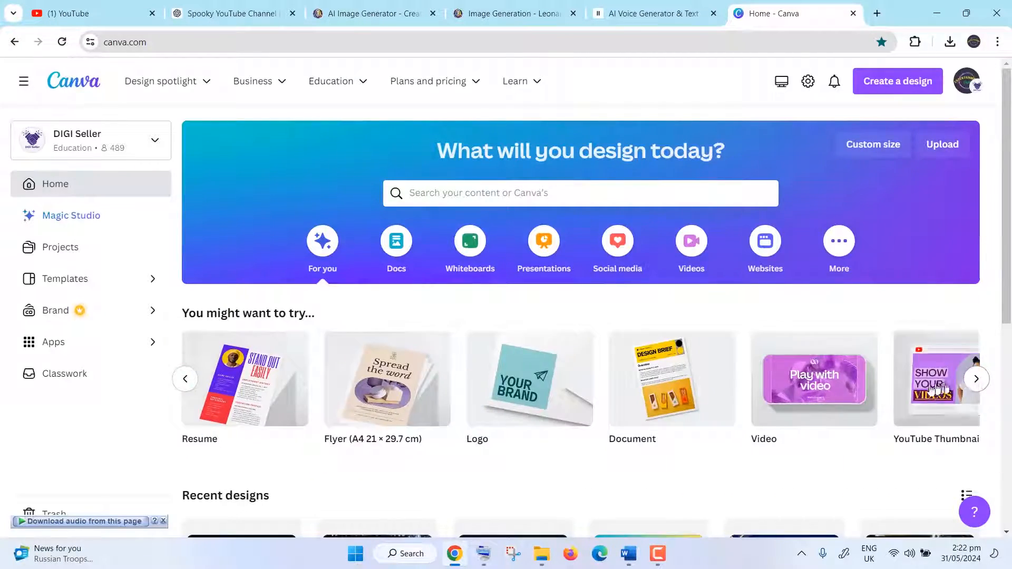
left_click(936, 397)
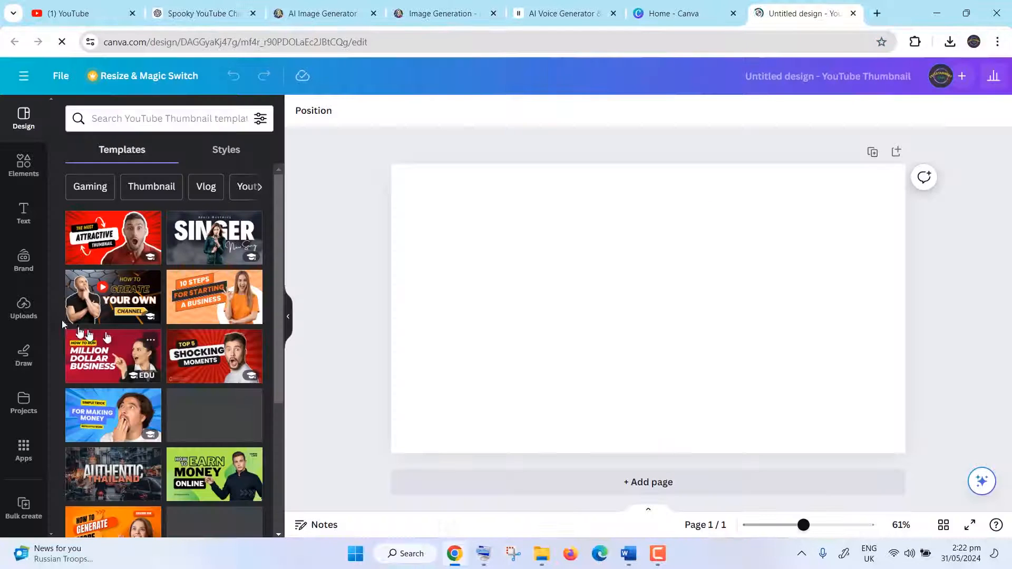
left_click(24, 306)
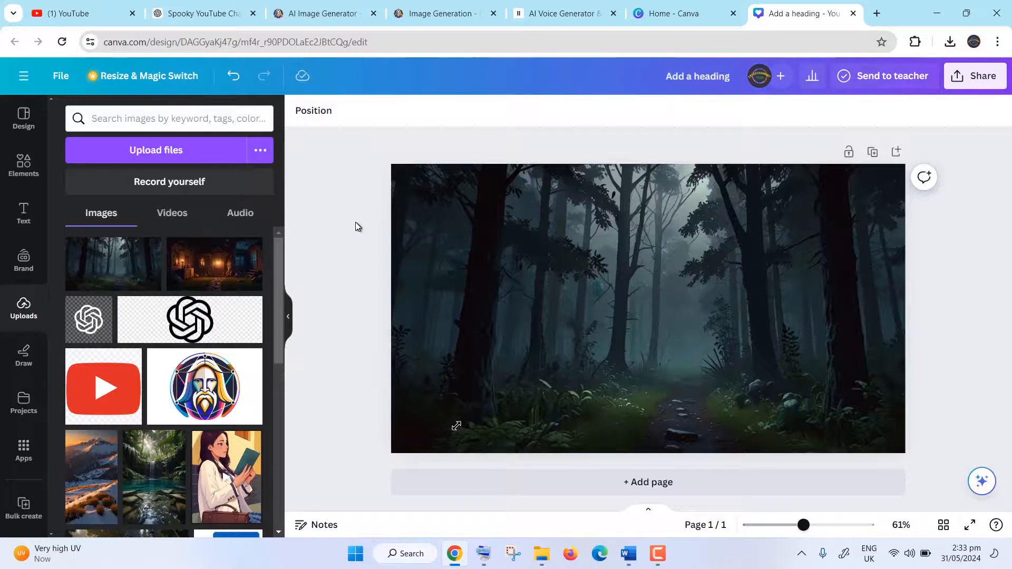
Step: Add a heading to the thumbnail, find scary fonts, apply Jeepers and enlarge the heading text
left_click(24, 212)
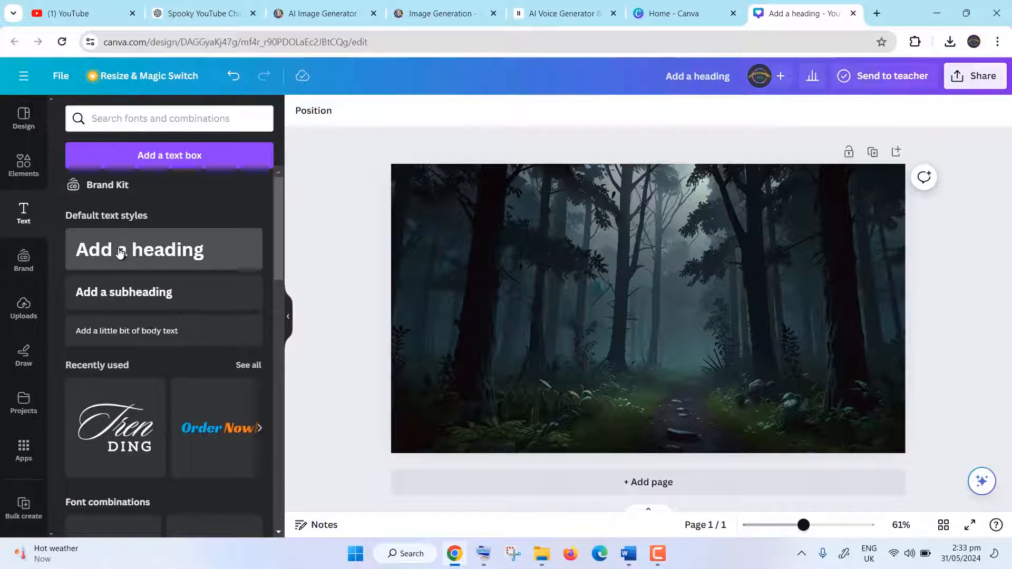
left_click(120, 253)
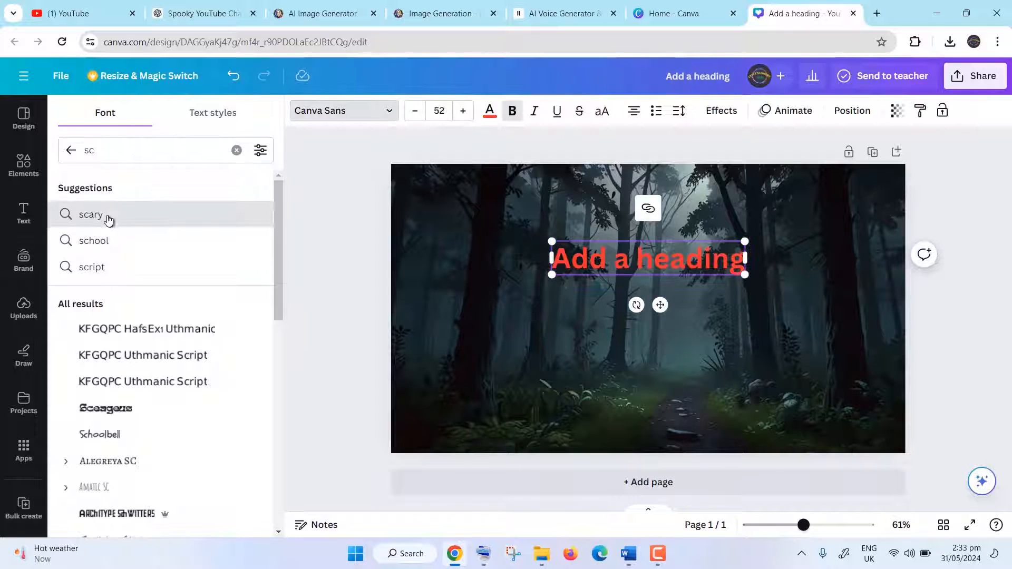
left_click(107, 216)
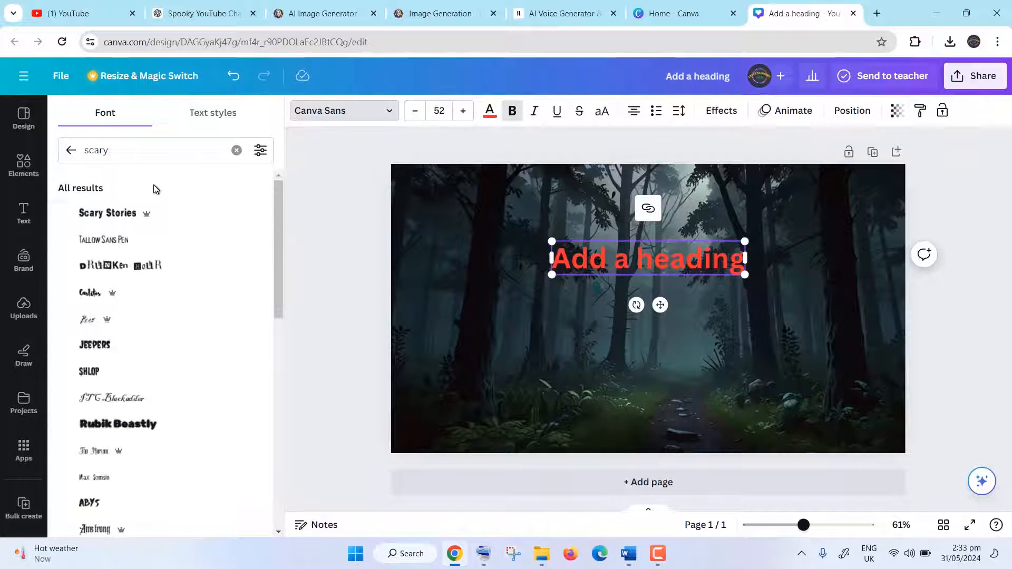
left_click(148, 347)
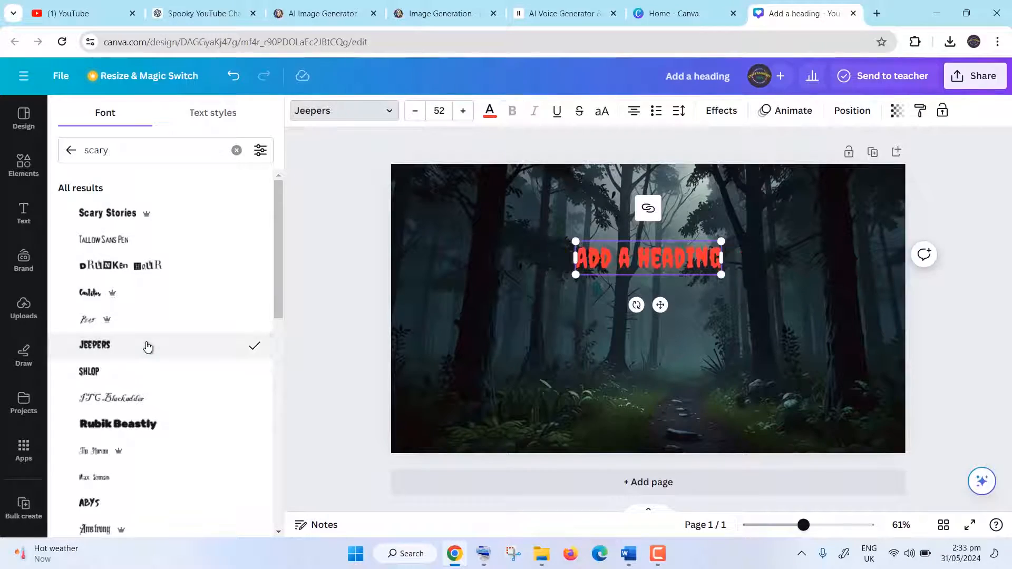
left_click_drag(573, 270, 472, 298)
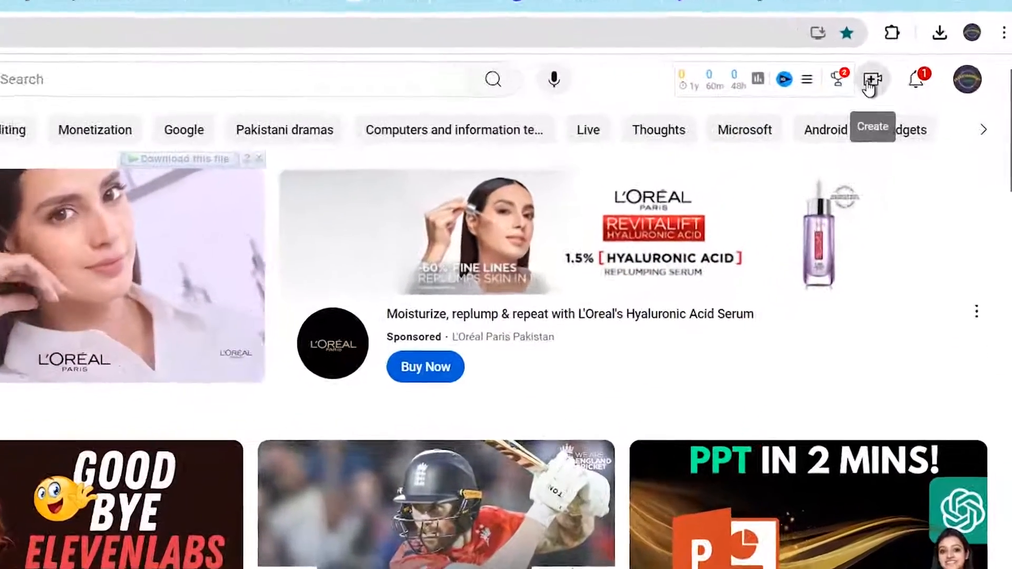
Step: Switch to YouTube and open the upload dialog for a new video
left_click(871, 83)
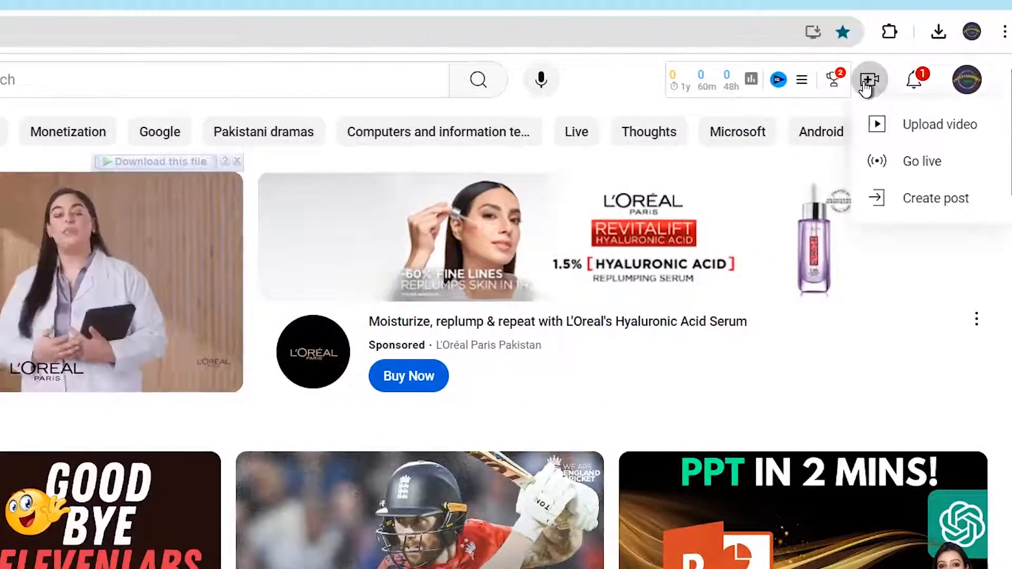
left_click(914, 127)
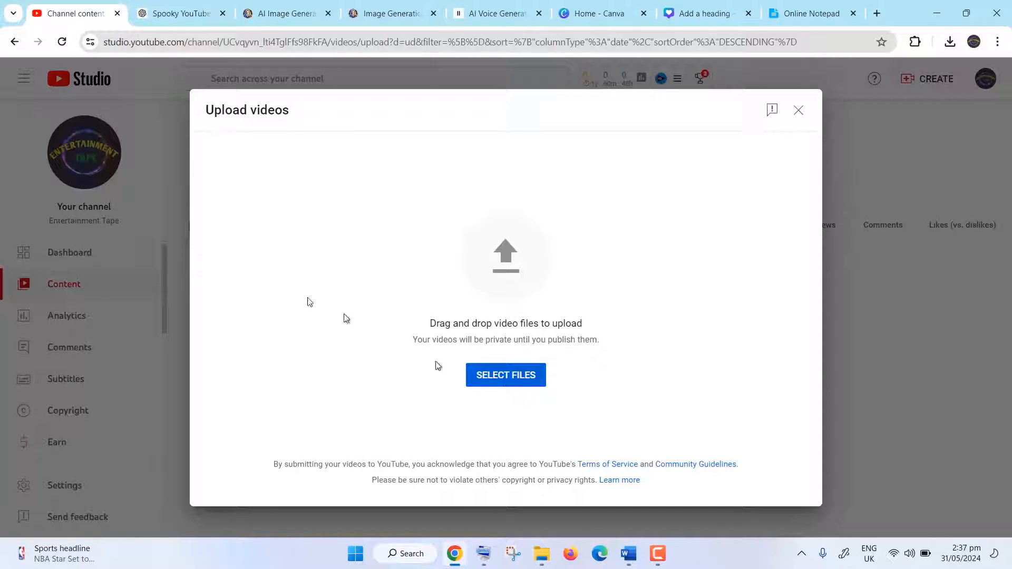
Step: Ask ChatGPT for 5 titles, a description and comma-separated SEO tags for the story, and look back through the conversation
left_click(181, 11)
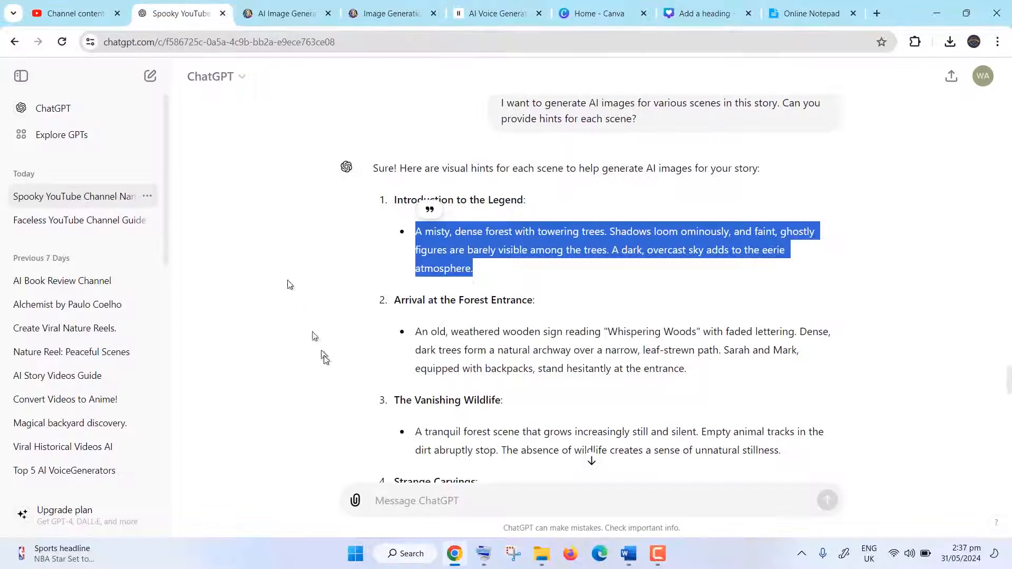
left_click(384, 502)
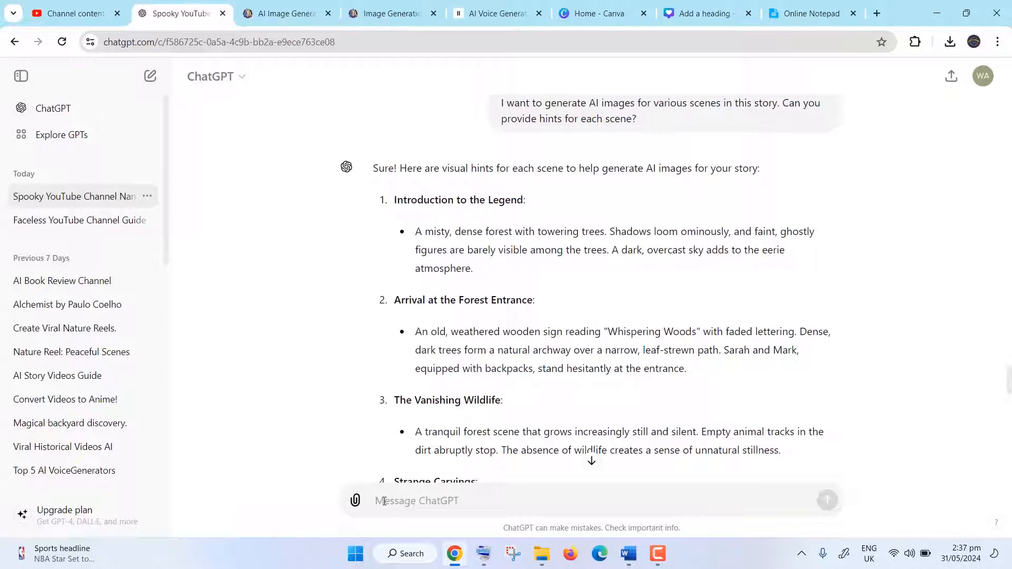
type("Please provide 5 titles, a description, and tags for proper SEO for that story. Ensure the tags are separated by commas.")
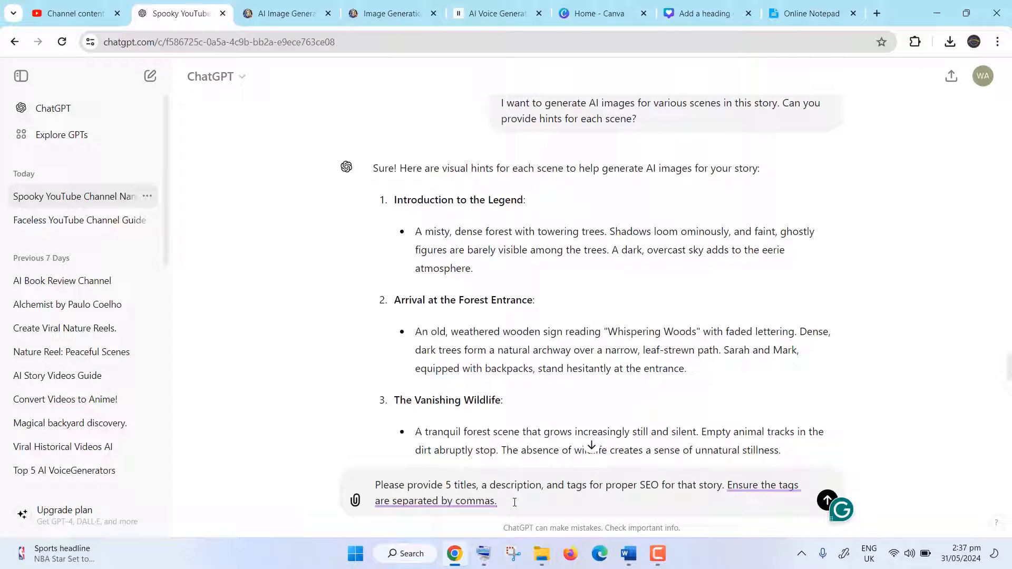
key("Return")
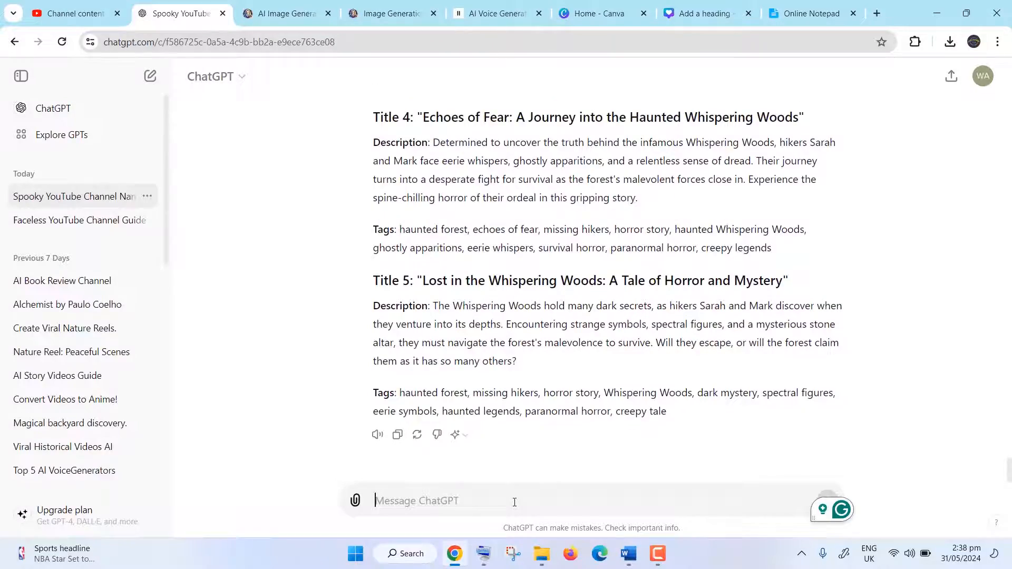
scroll(515, 502, "up", 20)
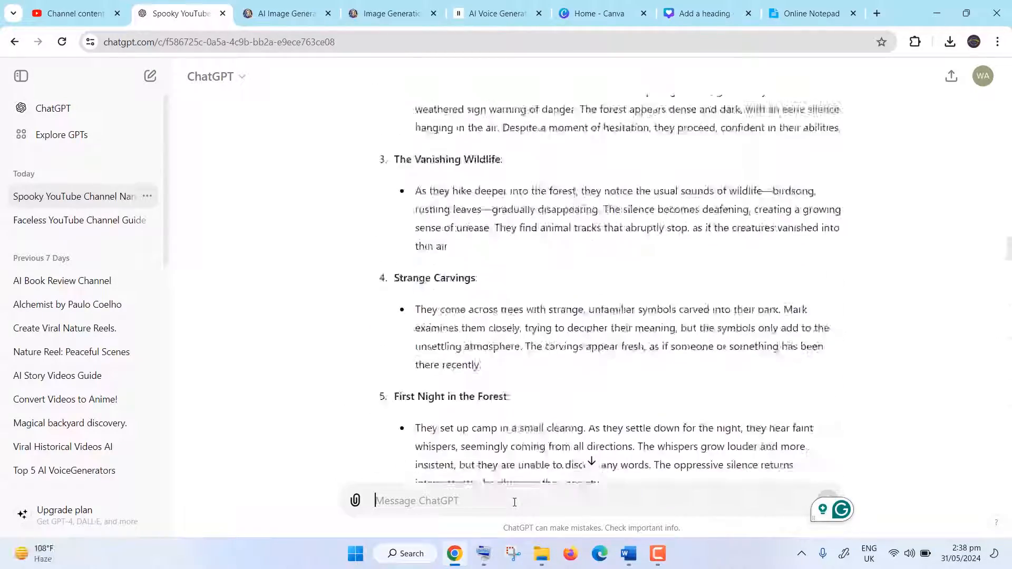
scroll(515, 502, "up", 13)
scroll(514, 502, "down", 10)
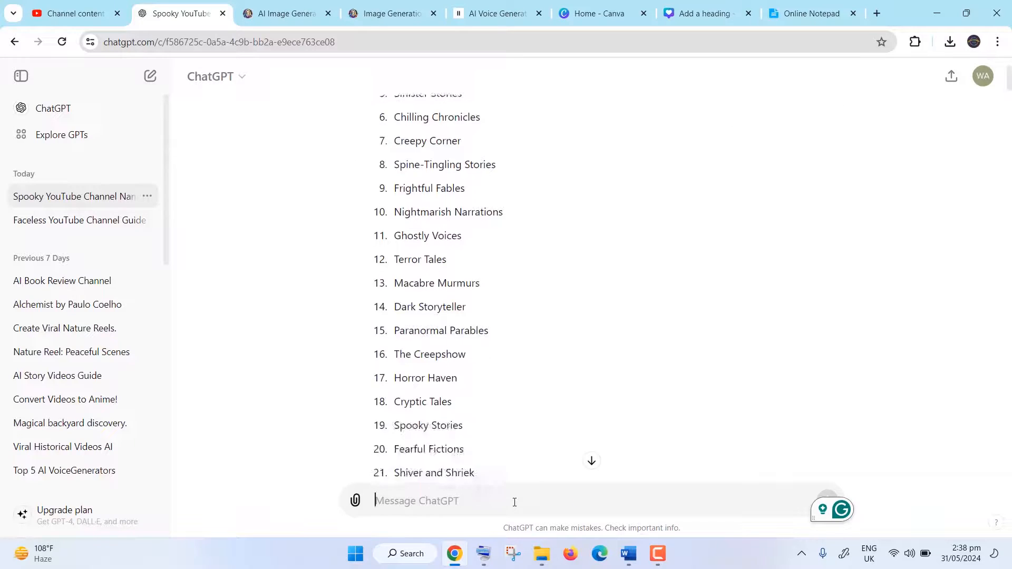